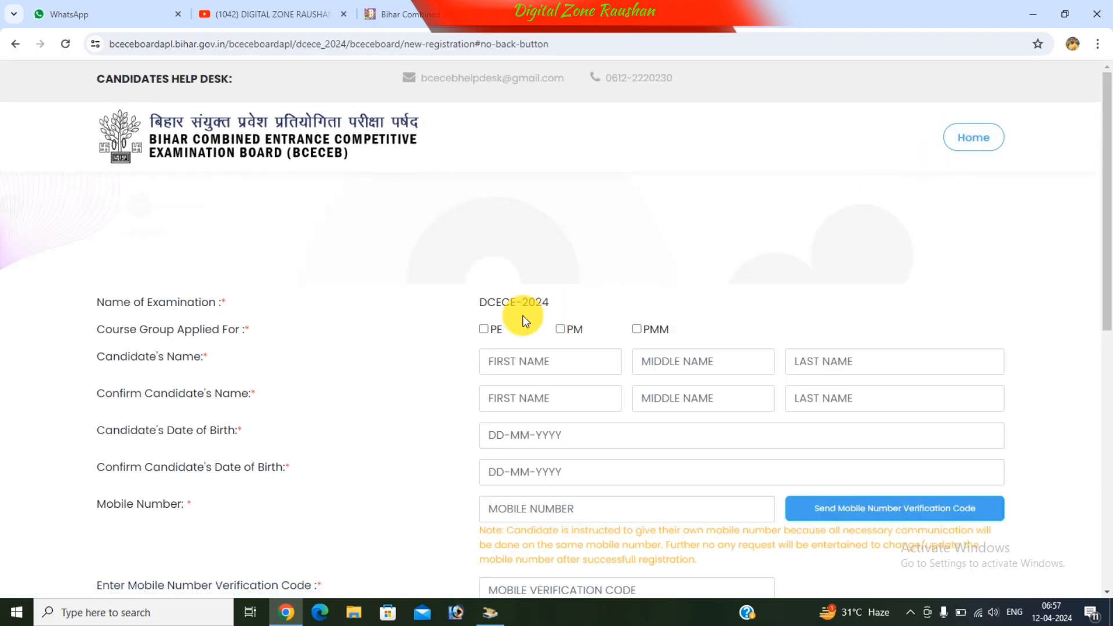
Tick the PE, PM and PMM course groups, then clear PM and PMM so only PE remains.
scroll(857, 329, "down", 10)
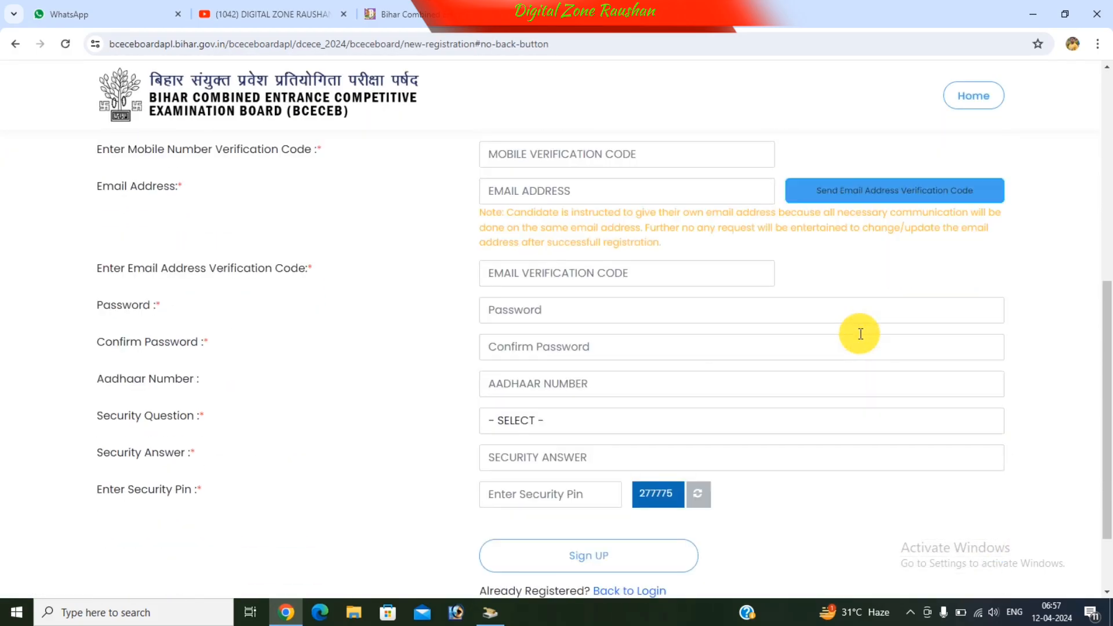
scroll(859, 333, "up", 10)
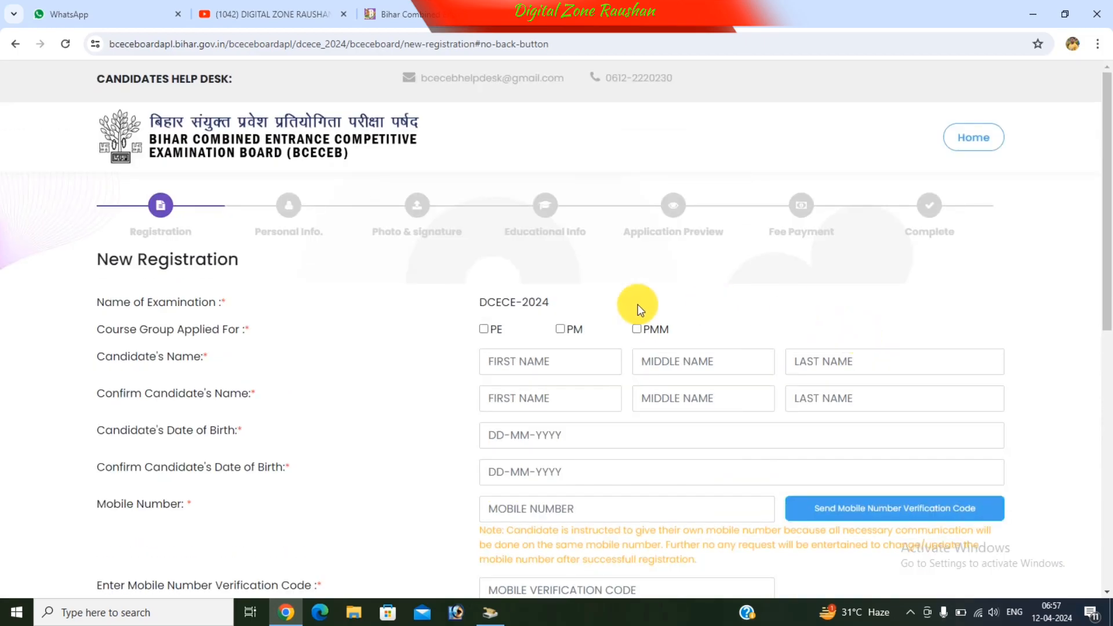
left_click(485, 328)
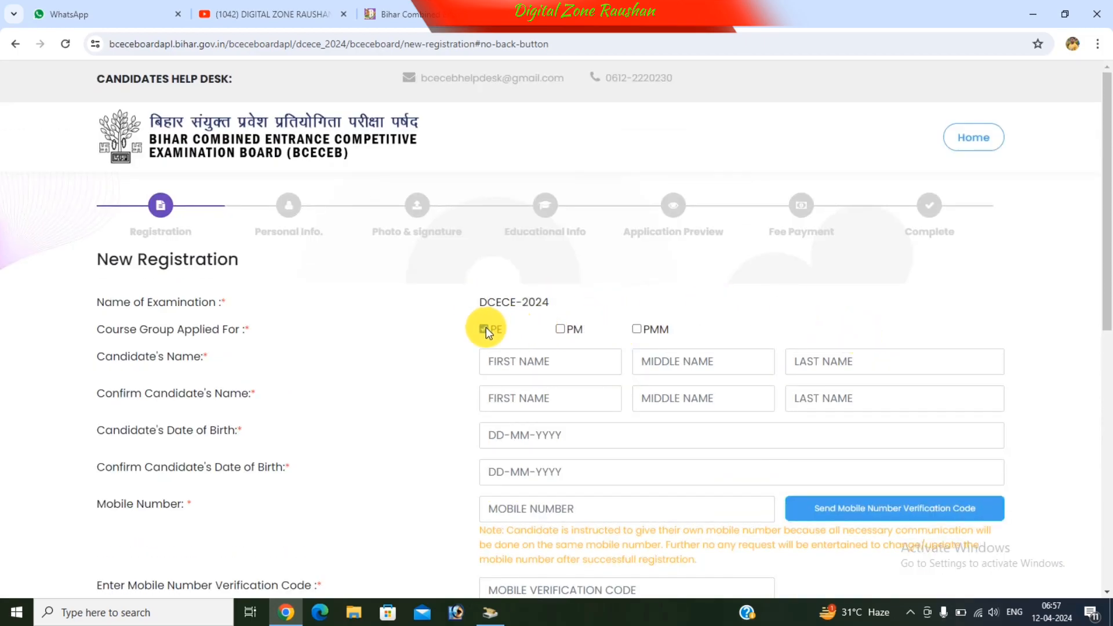
left_click(560, 329)
left_click(638, 329)
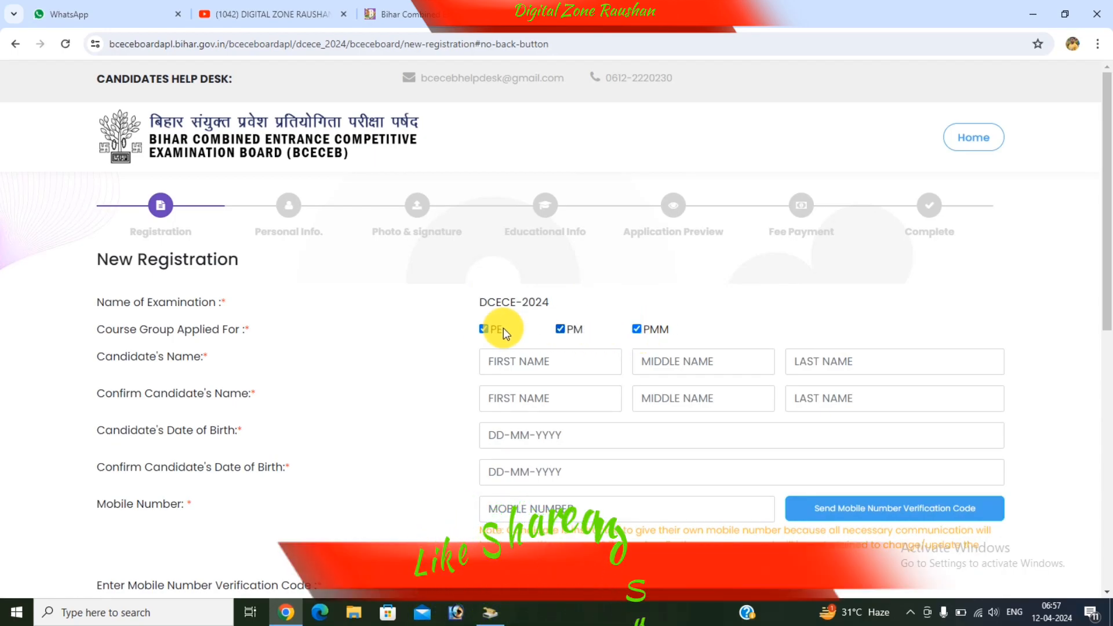
left_click(561, 328)
left_click(637, 328)
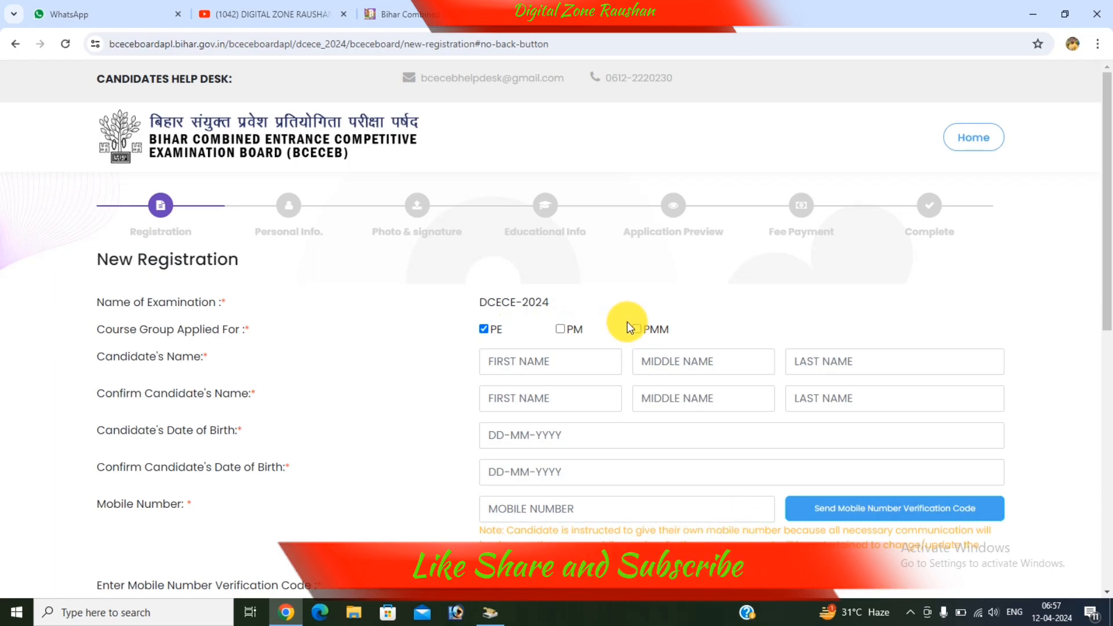
scroll(490, 327, "down", 2)
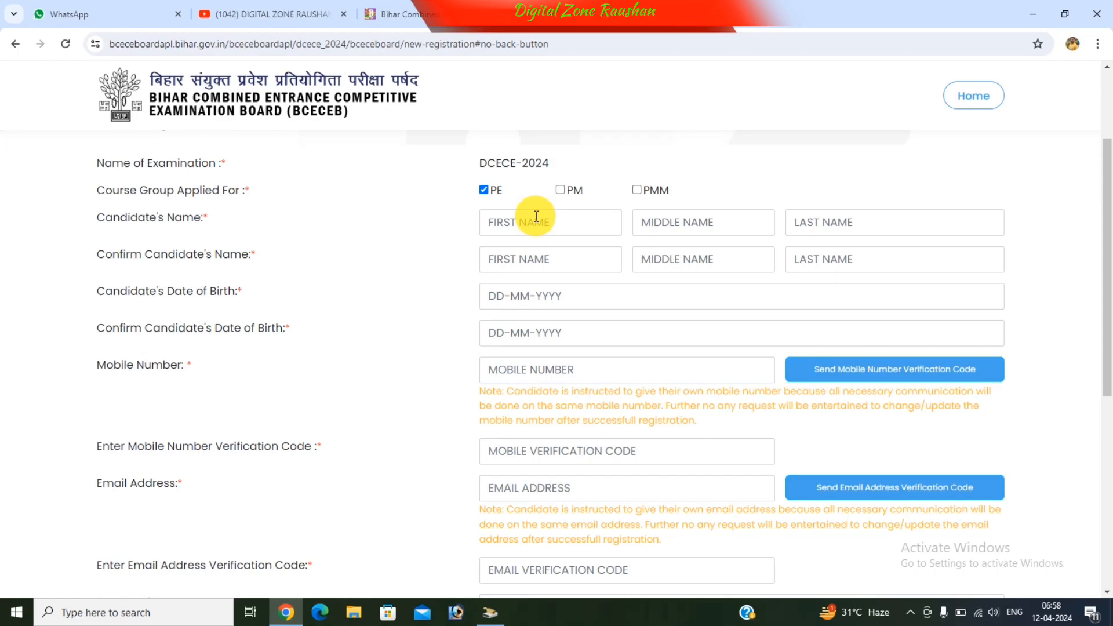
scroll(636, 481, "down", 3)
scroll(636, 479, "down", 2)
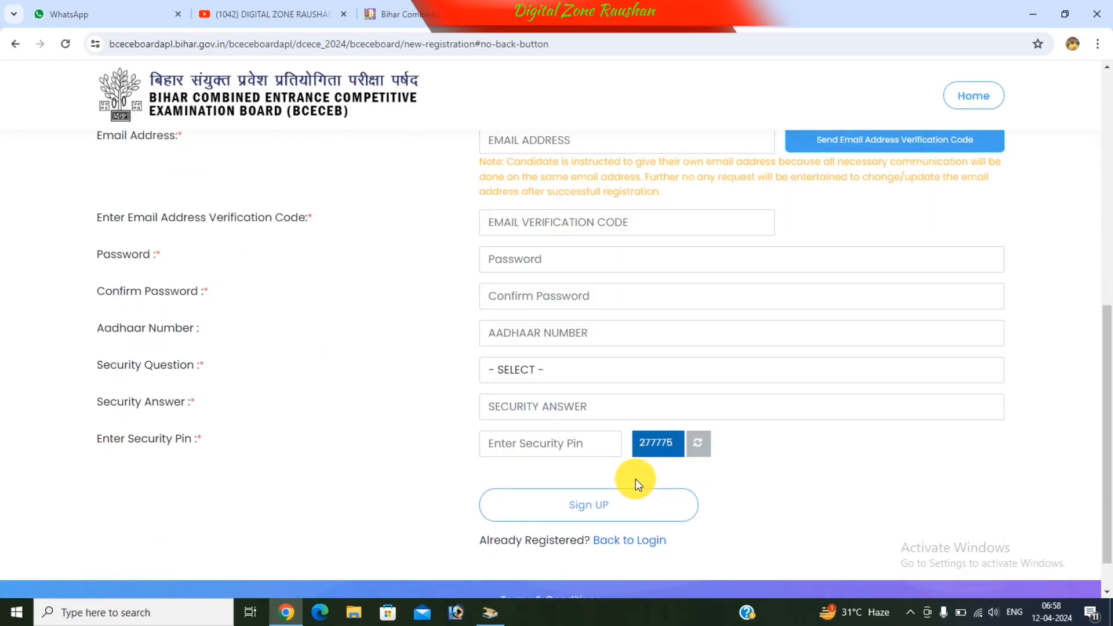
scroll(635, 479, "up", 5)
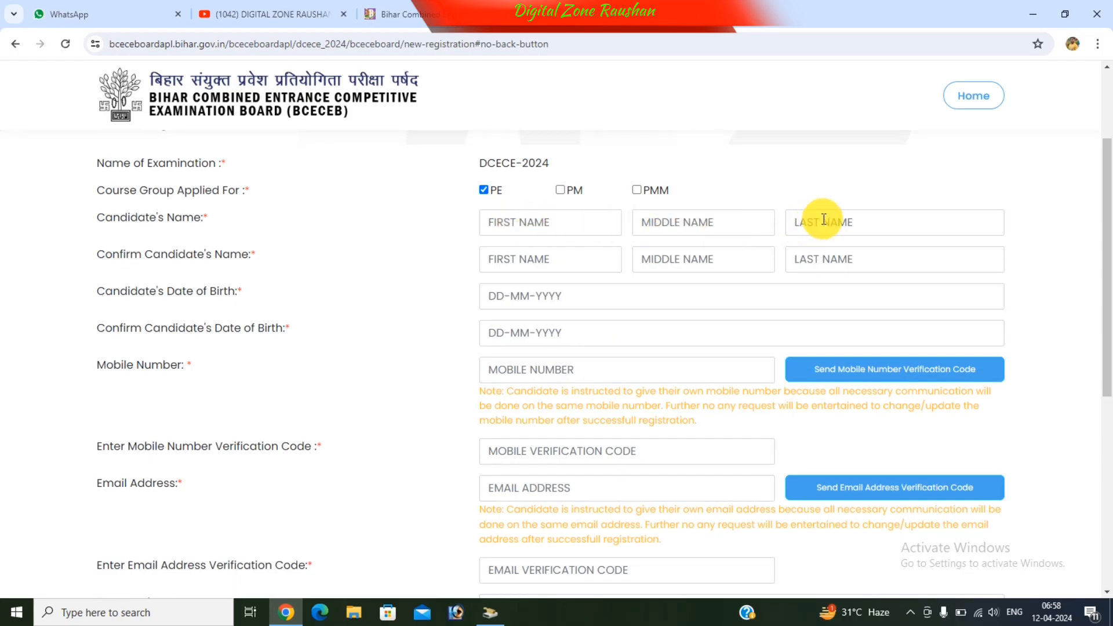
Enter the candidate's first, middle and last name.
left_click(588, 222)
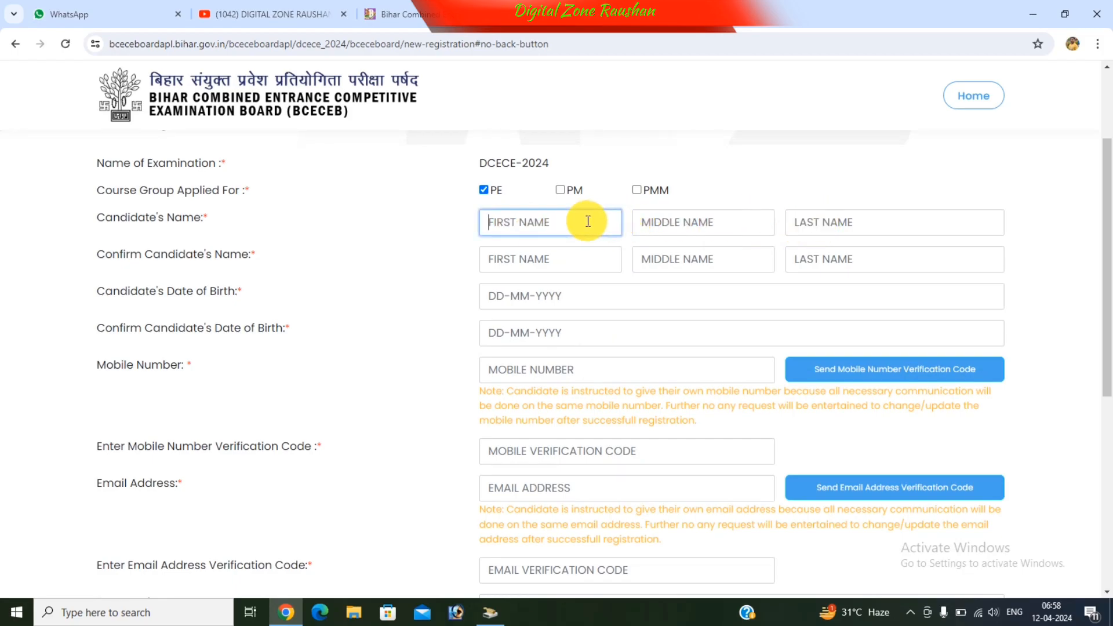
key("Tab")
key("Tab")
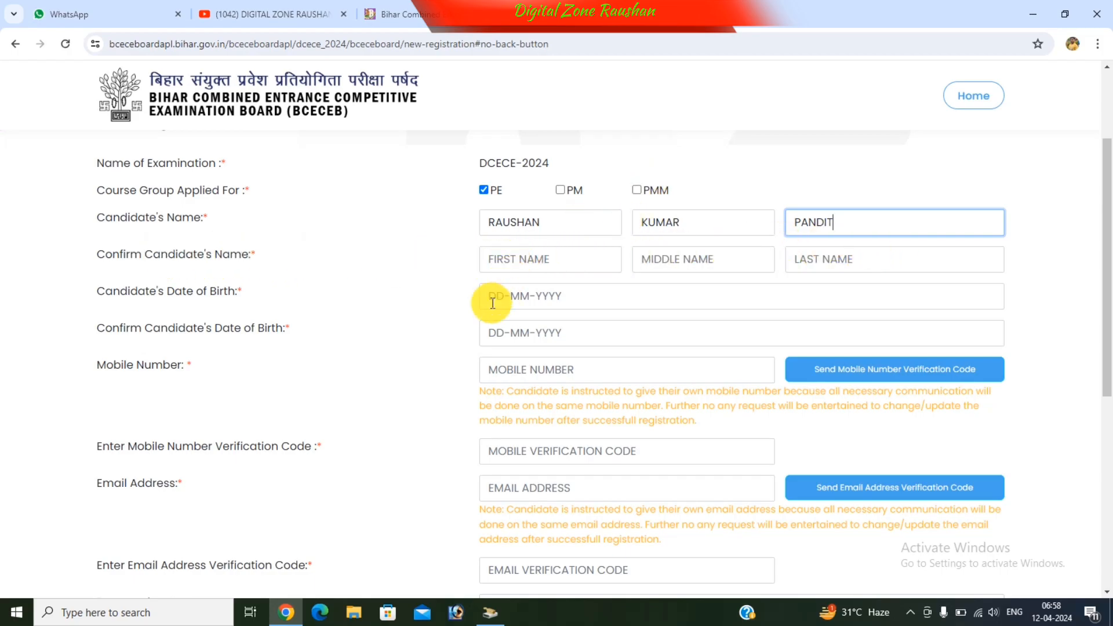
Set both the date of birth and confirmation date to 01-12-2012.
left_click(631, 296)
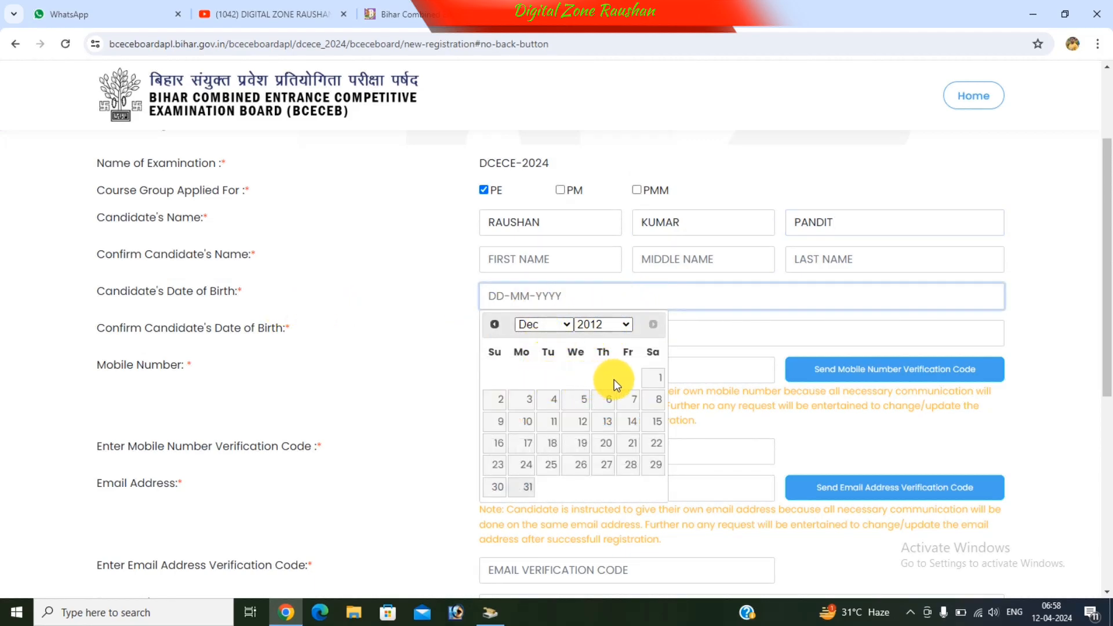
left_click(654, 377)
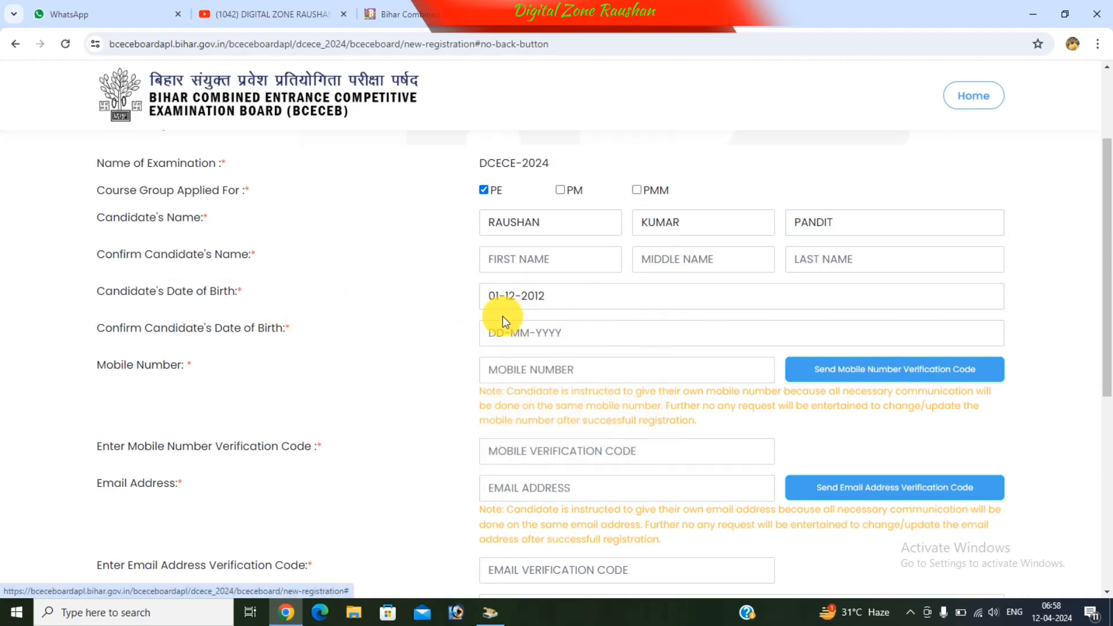
left_click(533, 329)
left_click(655, 413)
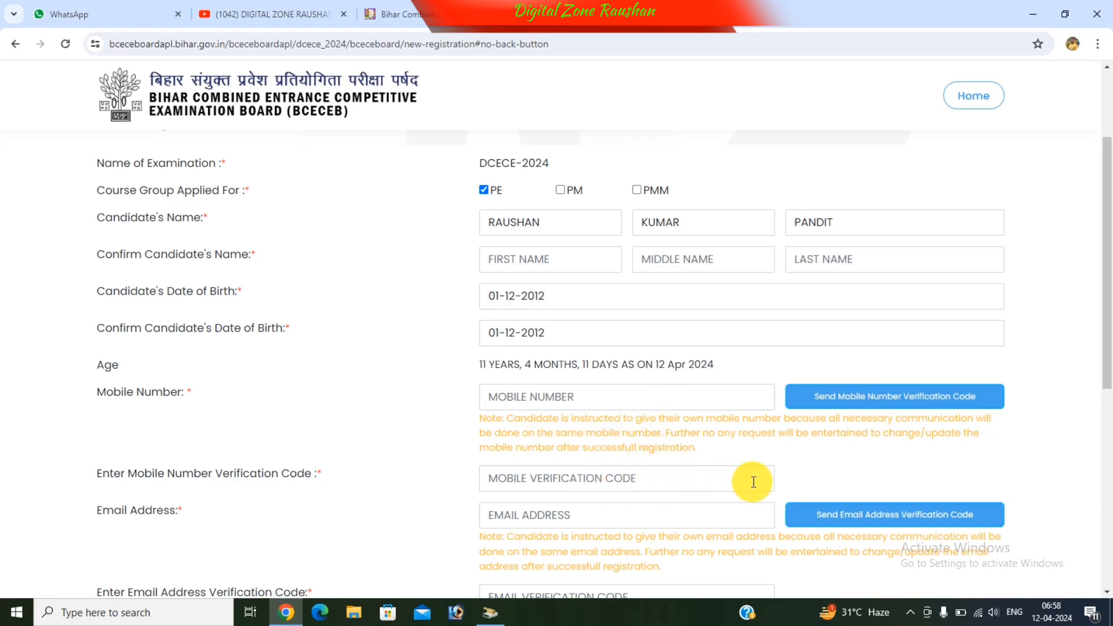
Focus the Password field, then open a new browser tab.
scroll(753, 482, "down", 2)
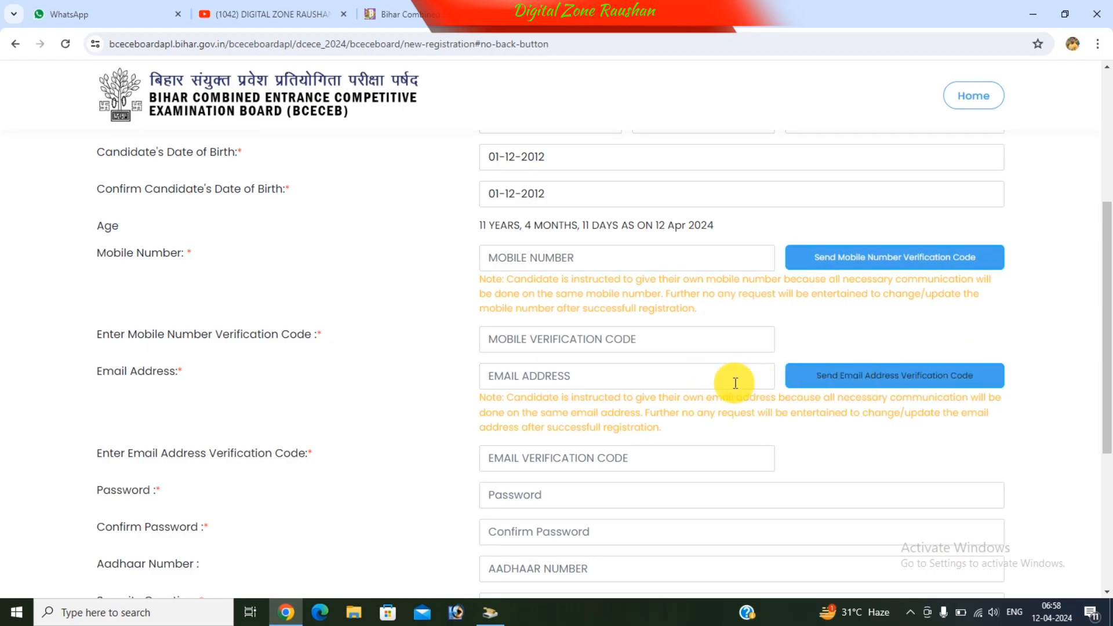
scroll(692, 465, "down", 2)
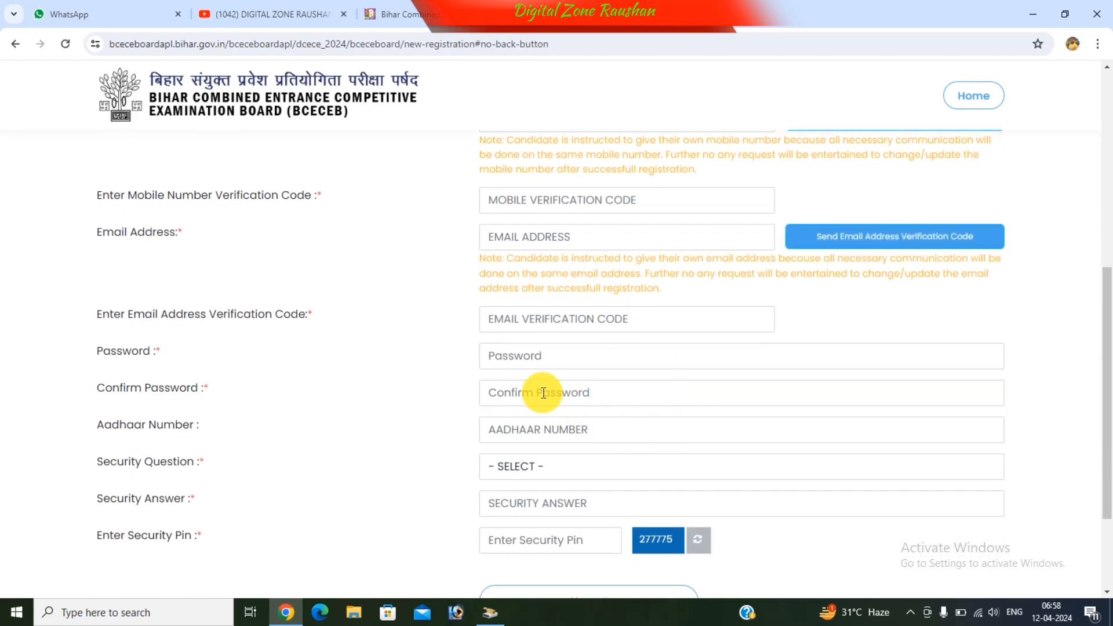
left_click(514, 355)
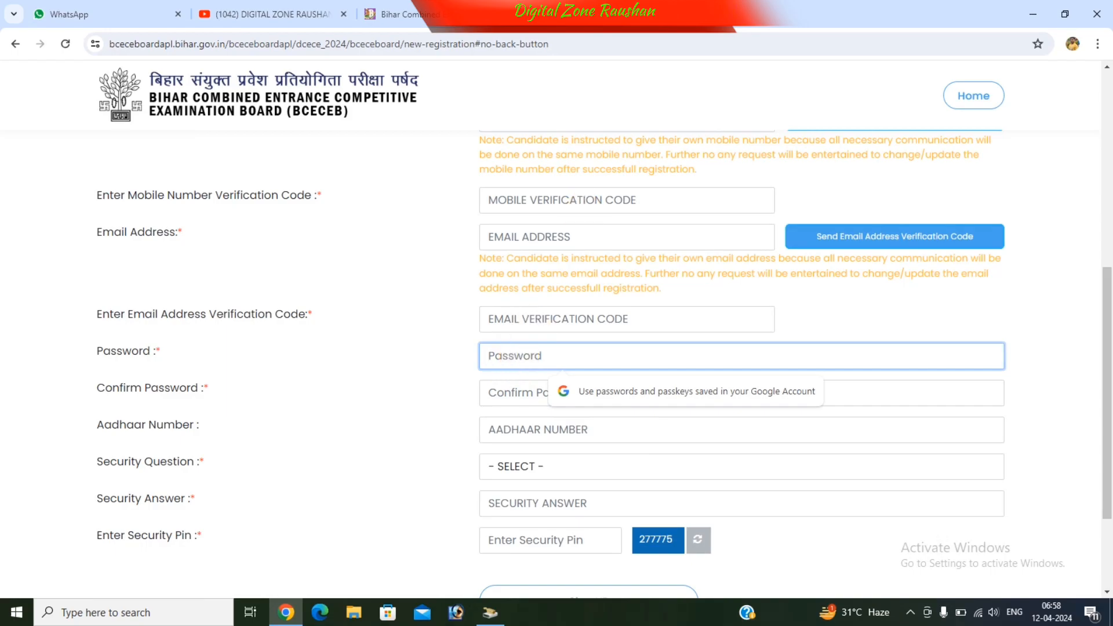
key("ctrl+t")
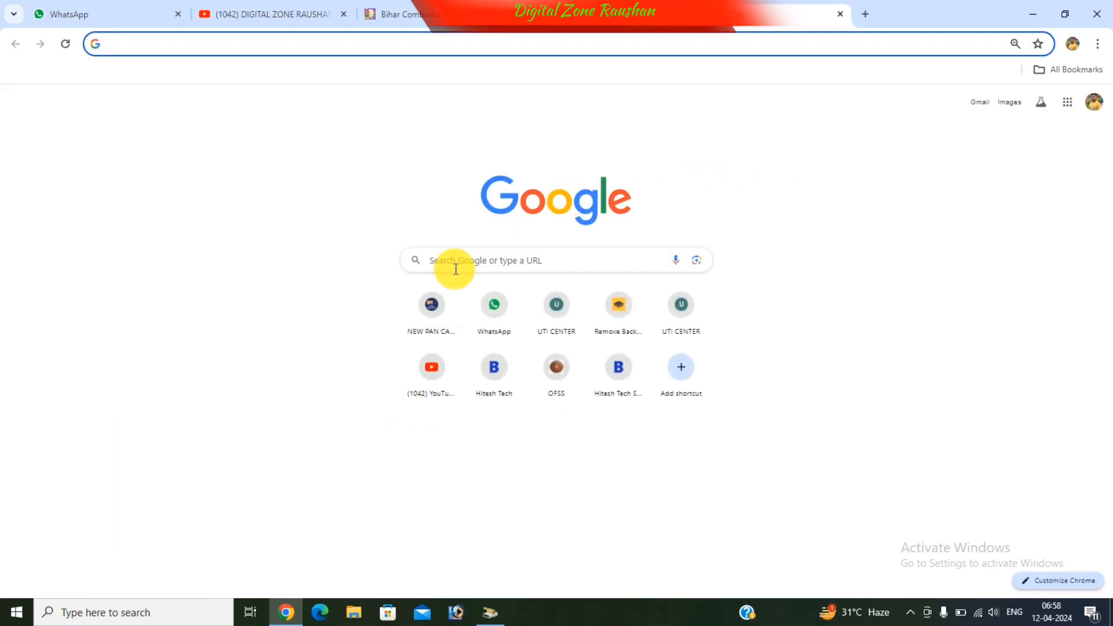
Note the intended password in the new tab's Google search box, then return to the registration tab.
left_click(455, 269)
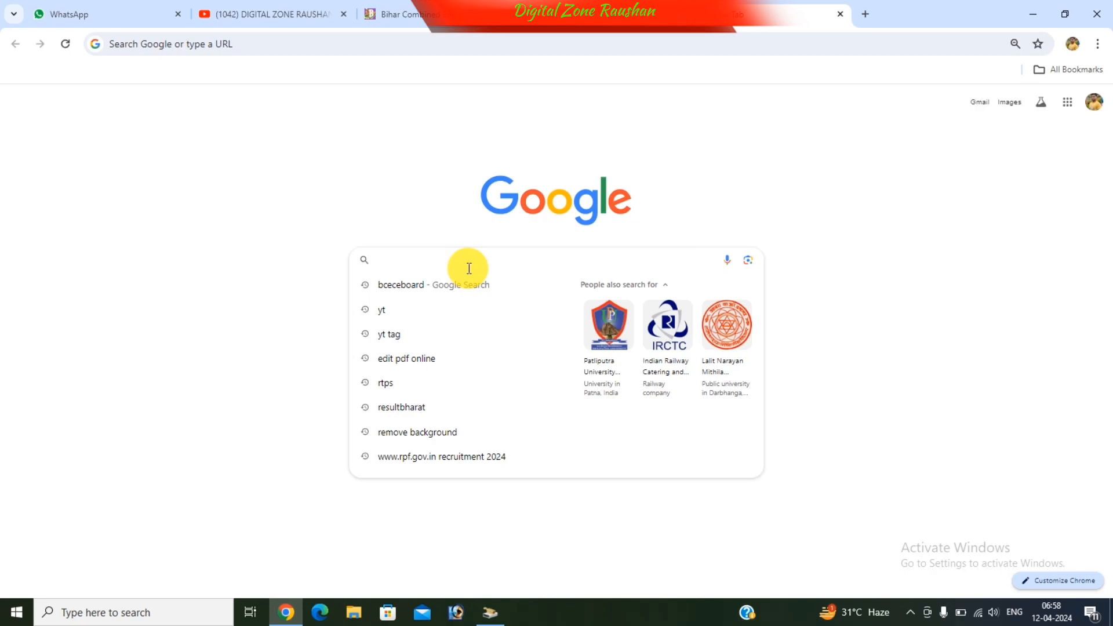
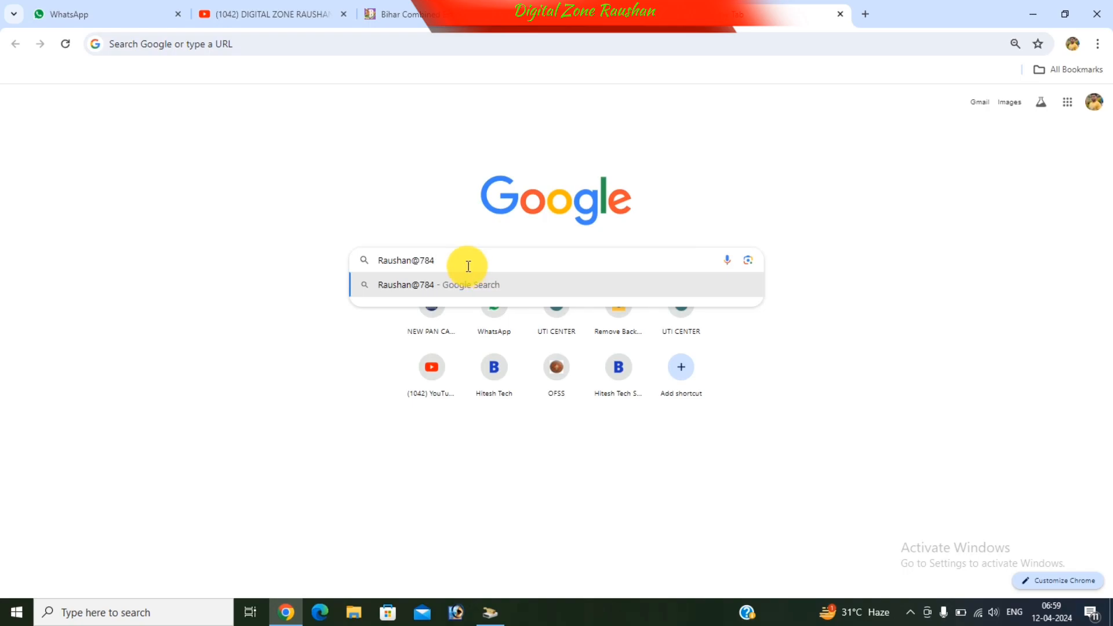
left_click(568, 19)
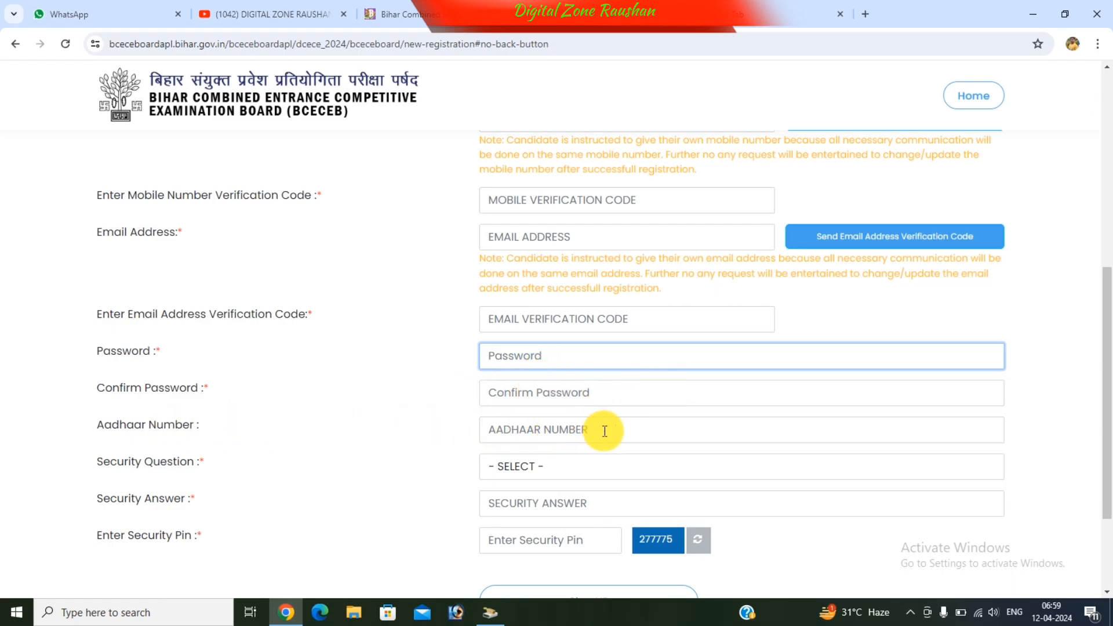
Choose WHAT WAS YOUR CHILDHOOD NICKNAME? as the security question and enter its answer.
left_click(525, 468)
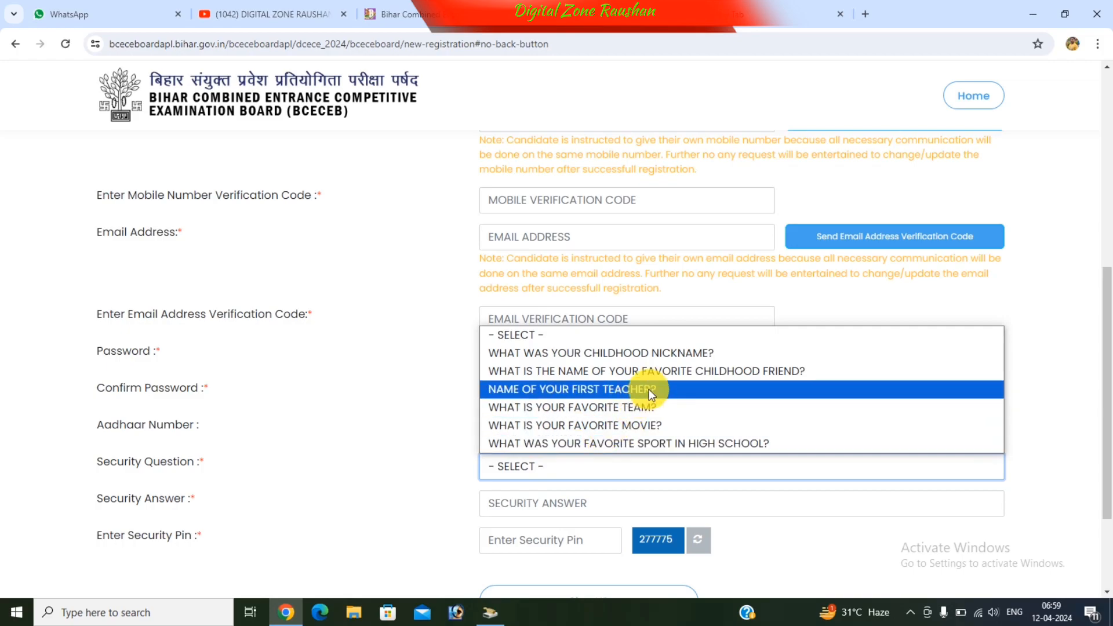
left_click(666, 353)
left_click(559, 503)
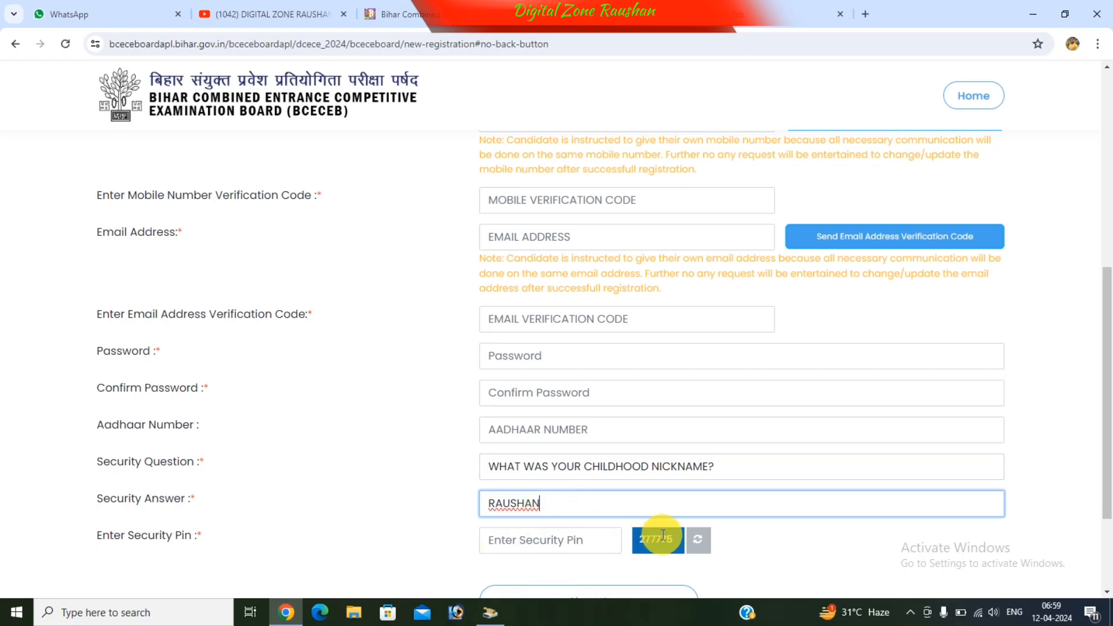
scroll(440, 530, "down", 2)
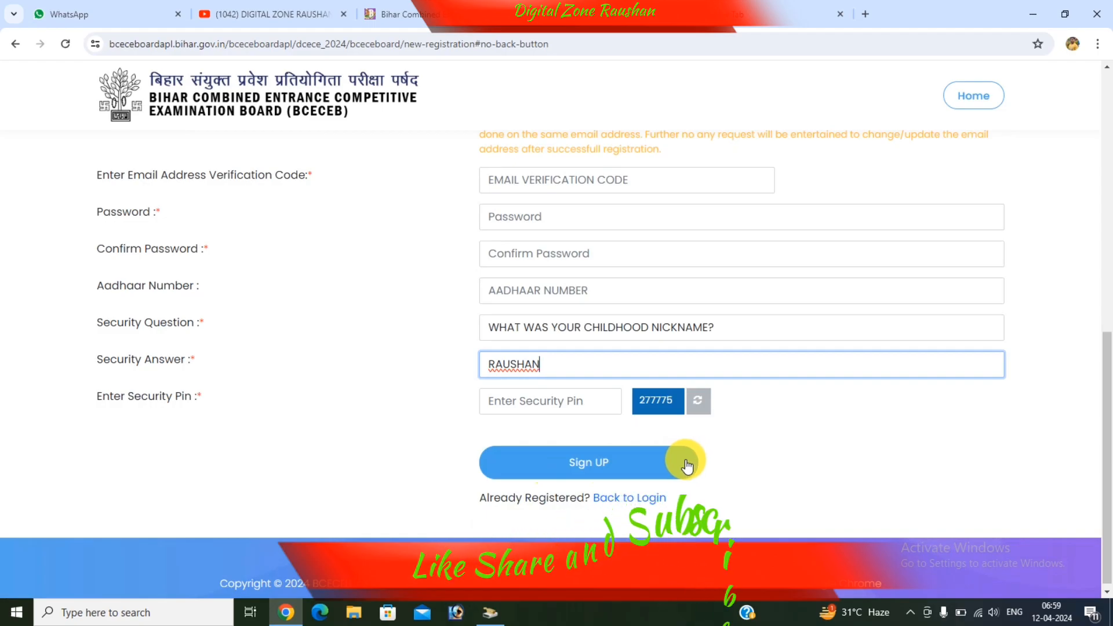
scroll(687, 465, "up", 2)
scroll(687, 465, "up", 1)
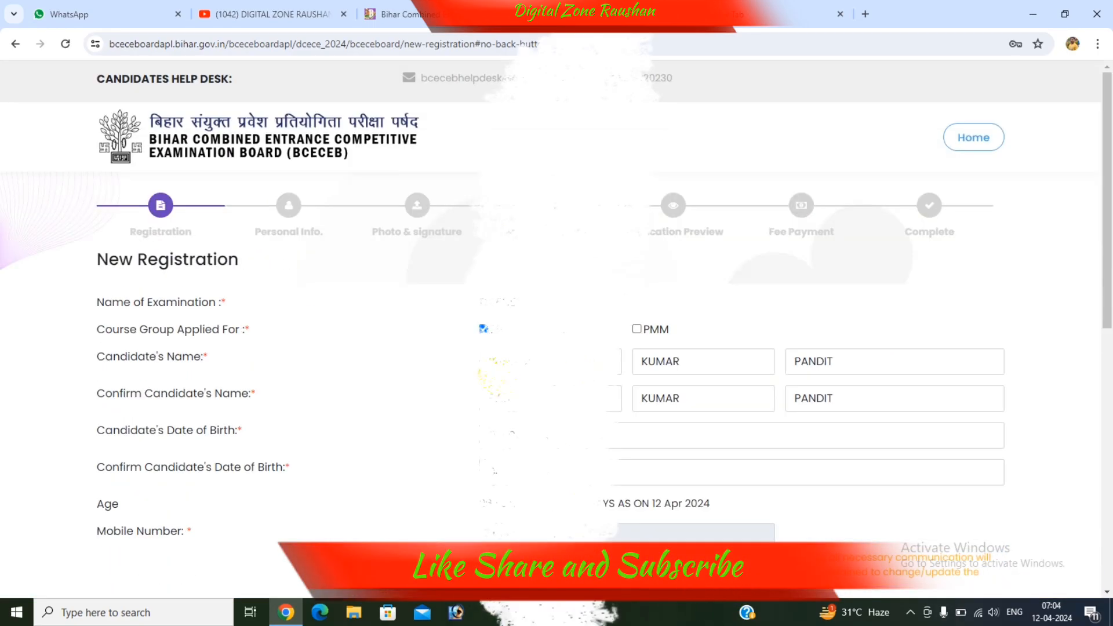
Scroll to the bottom of the filled form and submit it with Sign UP.
scroll(607, 408, "down", 2)
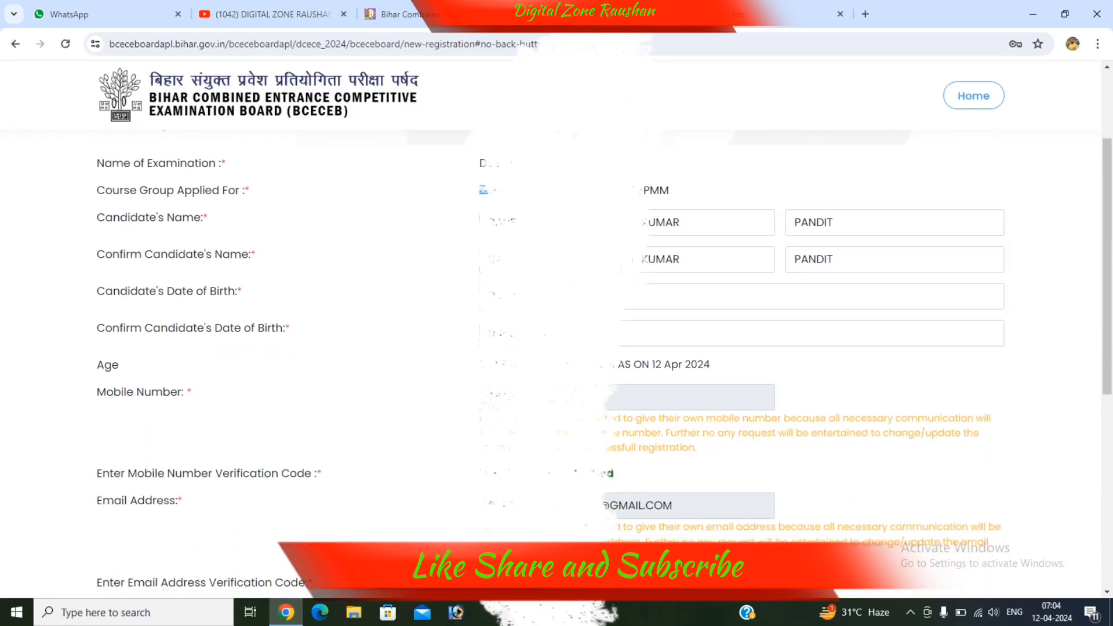
scroll(477, 367, "down", 1)
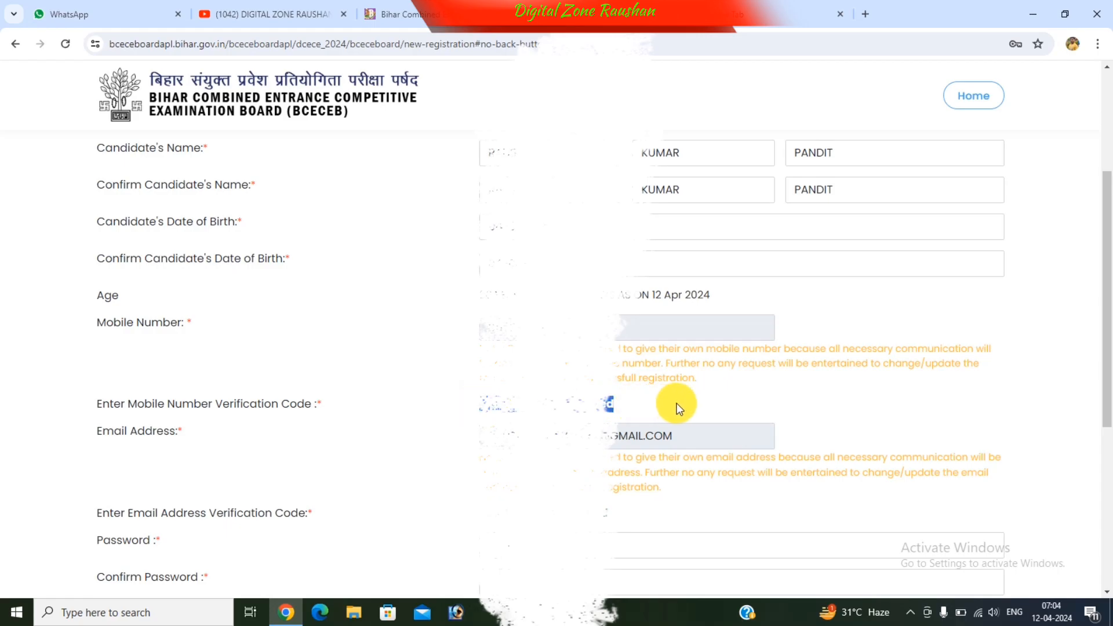
scroll(607, 430, "down", 2)
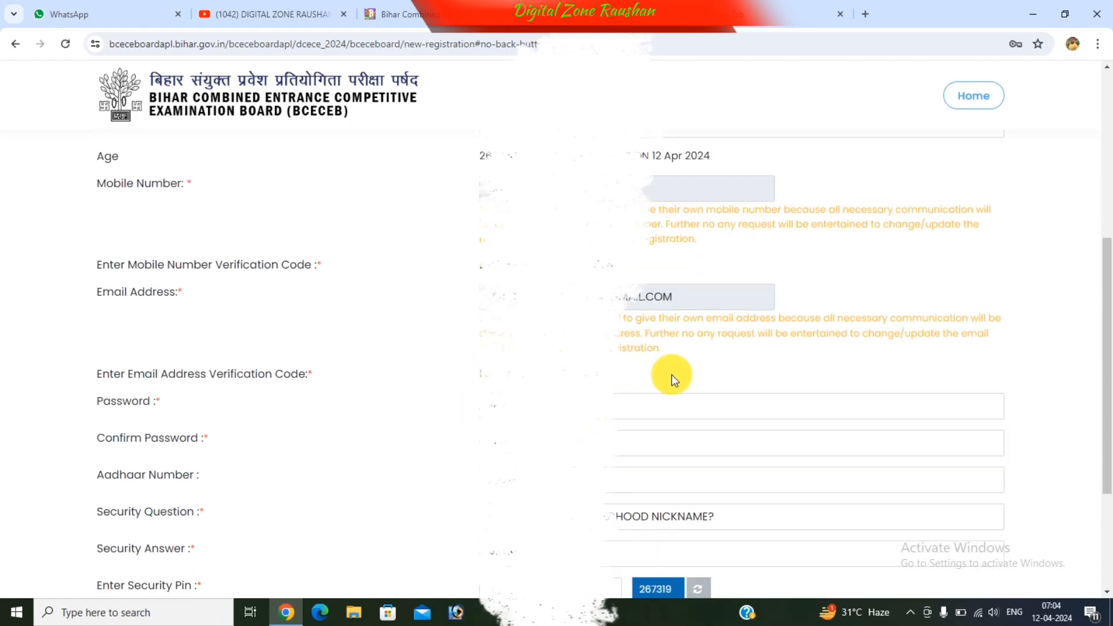
scroll(680, 393, "down", 2)
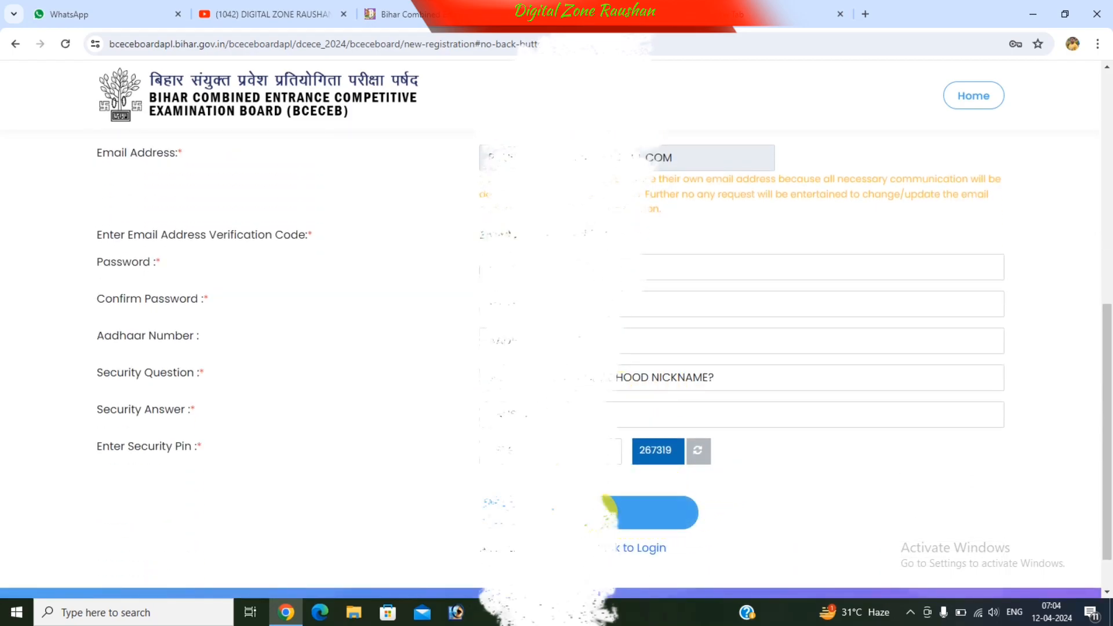
left_click(607, 505)
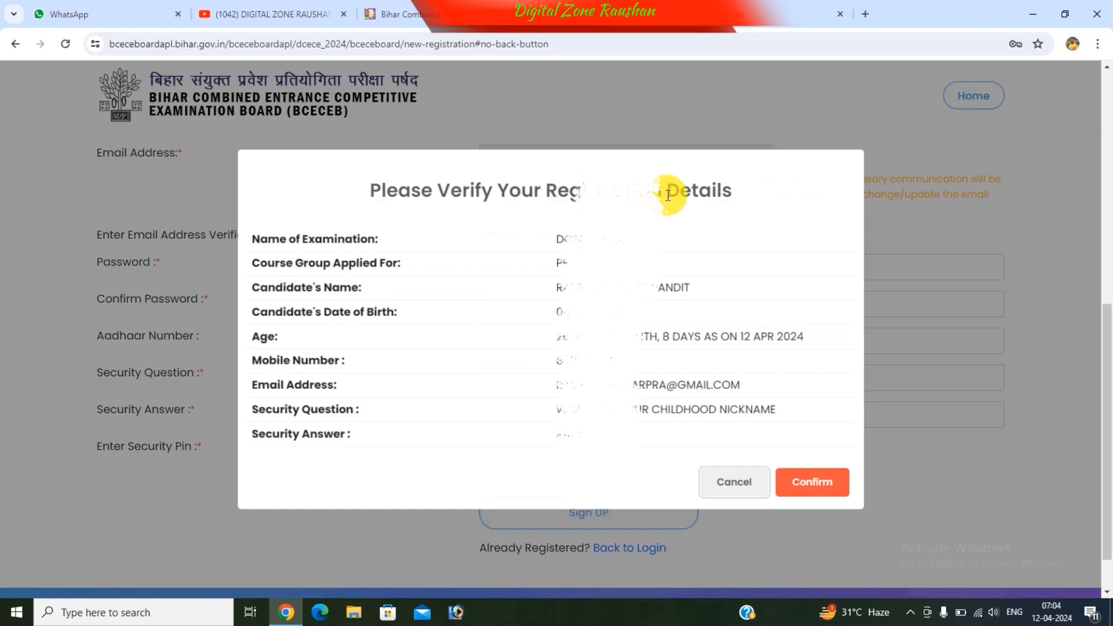
Confirm the registration details to reach the Registered Candidate Login page.
left_click(811, 489)
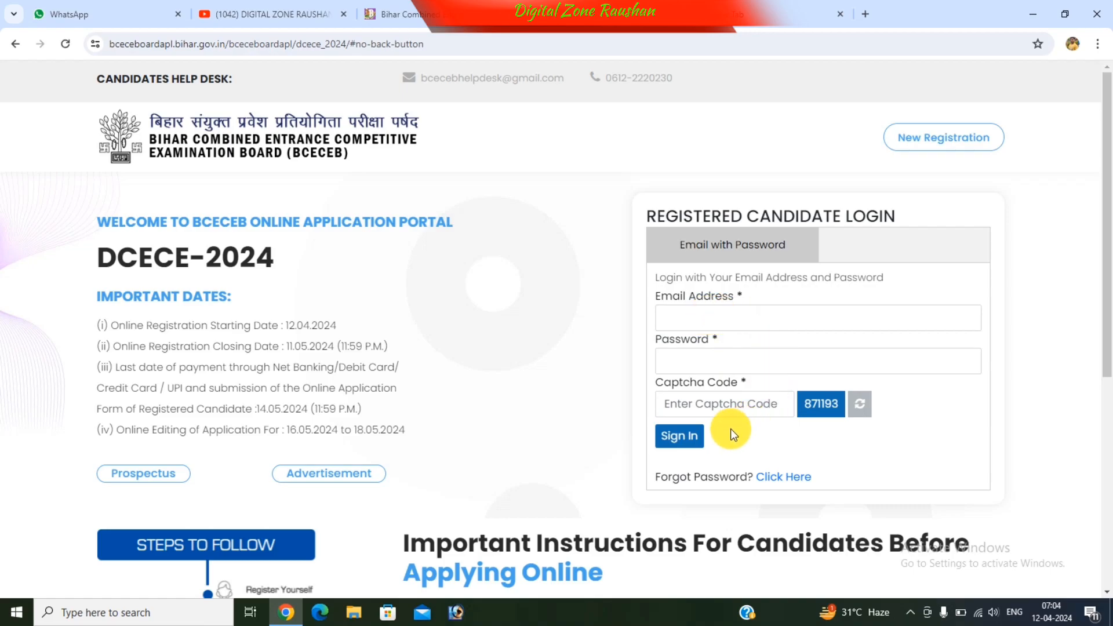
Sign in to the candidate account to open the Personal Info. page.
left_click(691, 439)
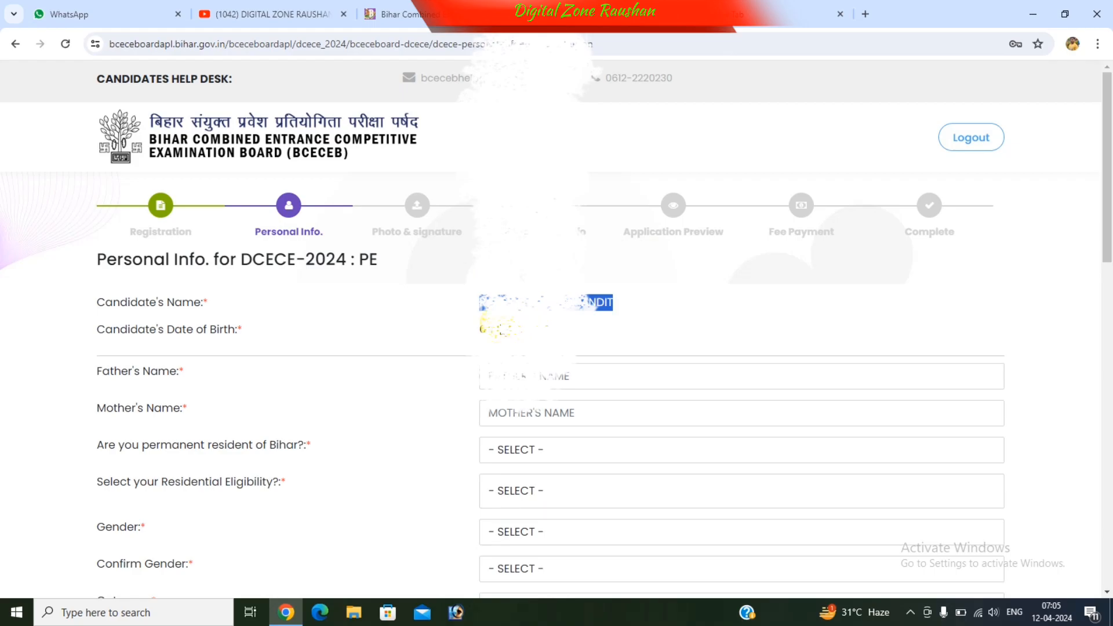
Answer YES to being a permanent resident of Bihar.
scroll(587, 331, "down", 2)
left_click(547, 237)
left_click(522, 274)
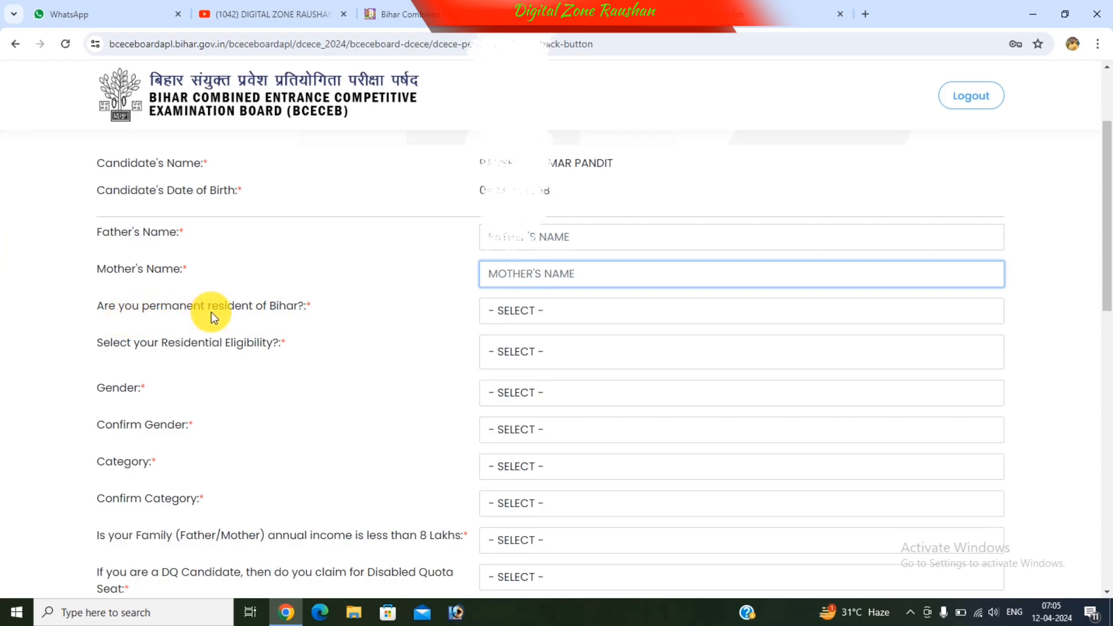
left_click(530, 311)
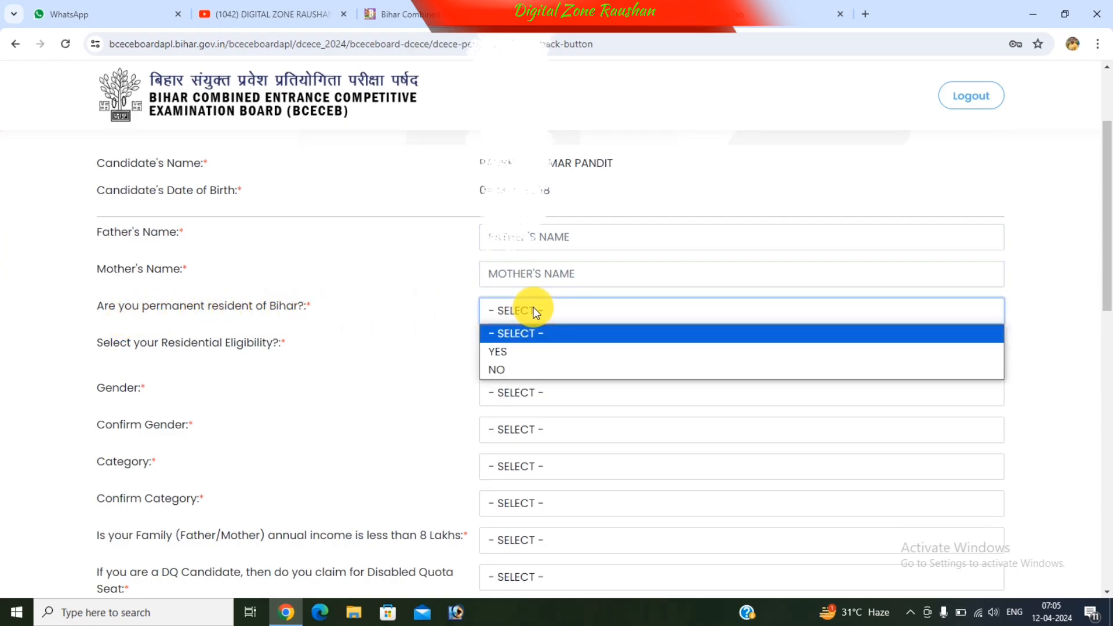
left_click(516, 351)
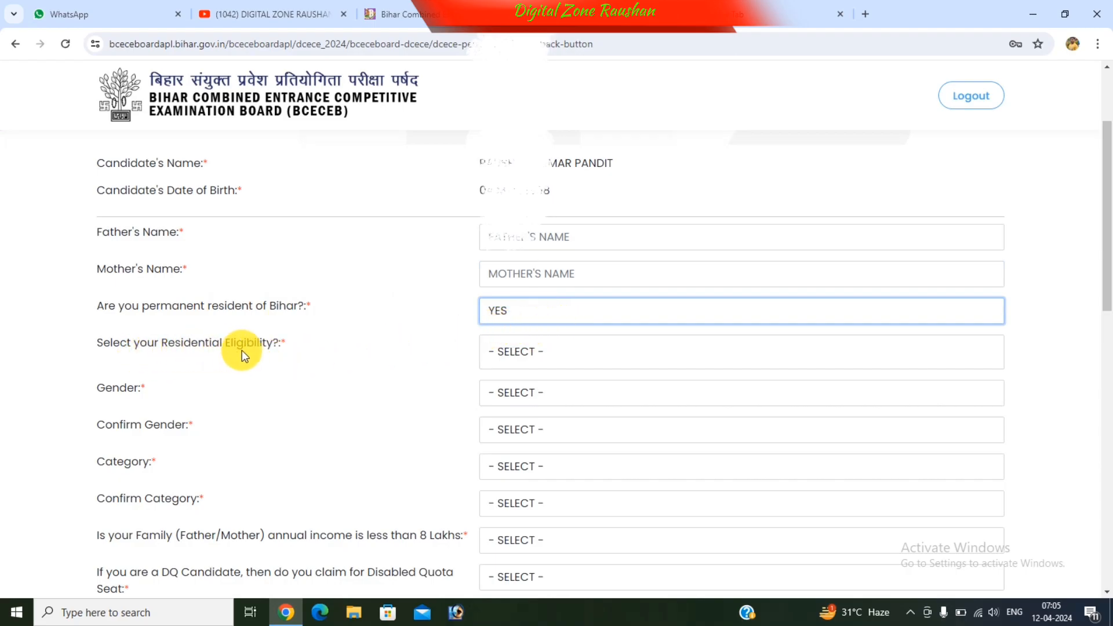
Choose the parents-are-Bihar-residents eligibility option and set Gender and Confirm Gender to MALE.
left_click(527, 354)
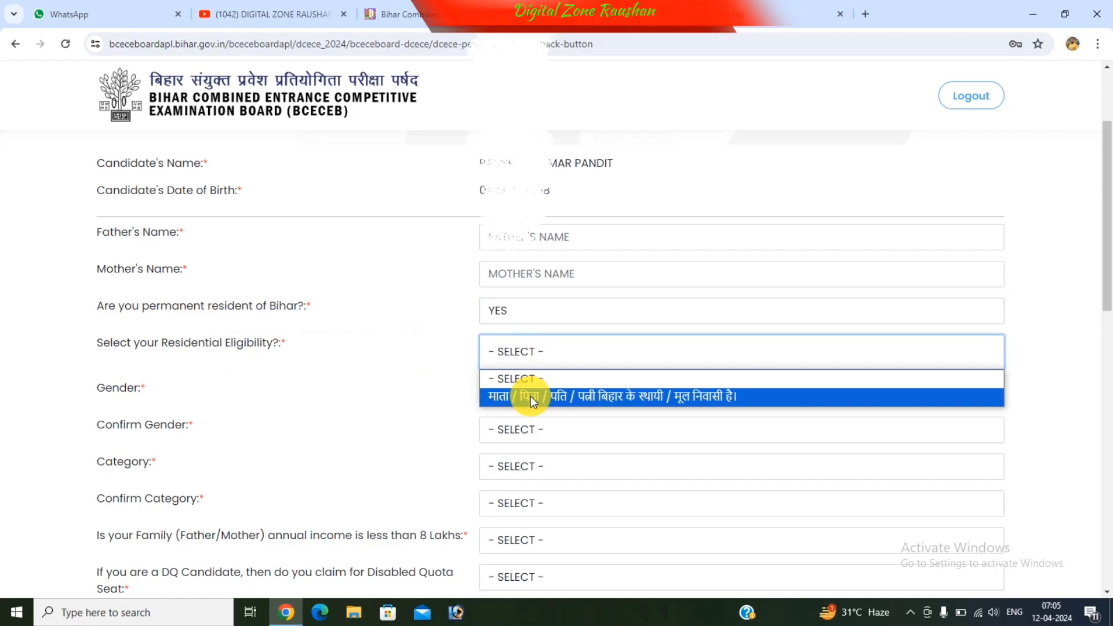
left_click(557, 393)
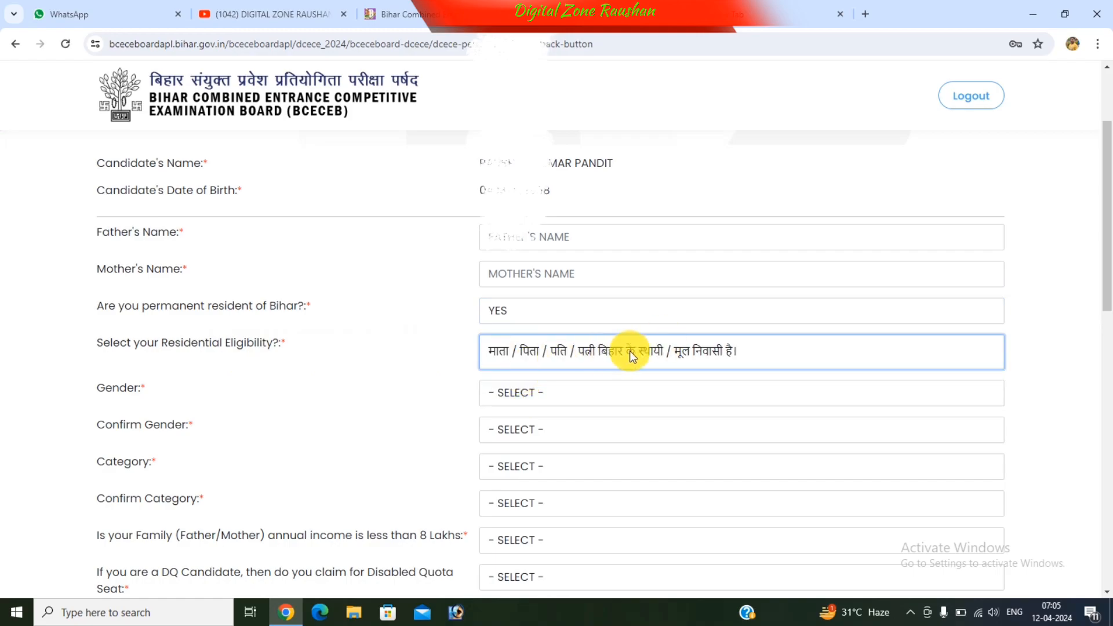
left_click(371, 346)
left_click(529, 403)
left_click(529, 429)
left_click(532, 434)
left_click(531, 467)
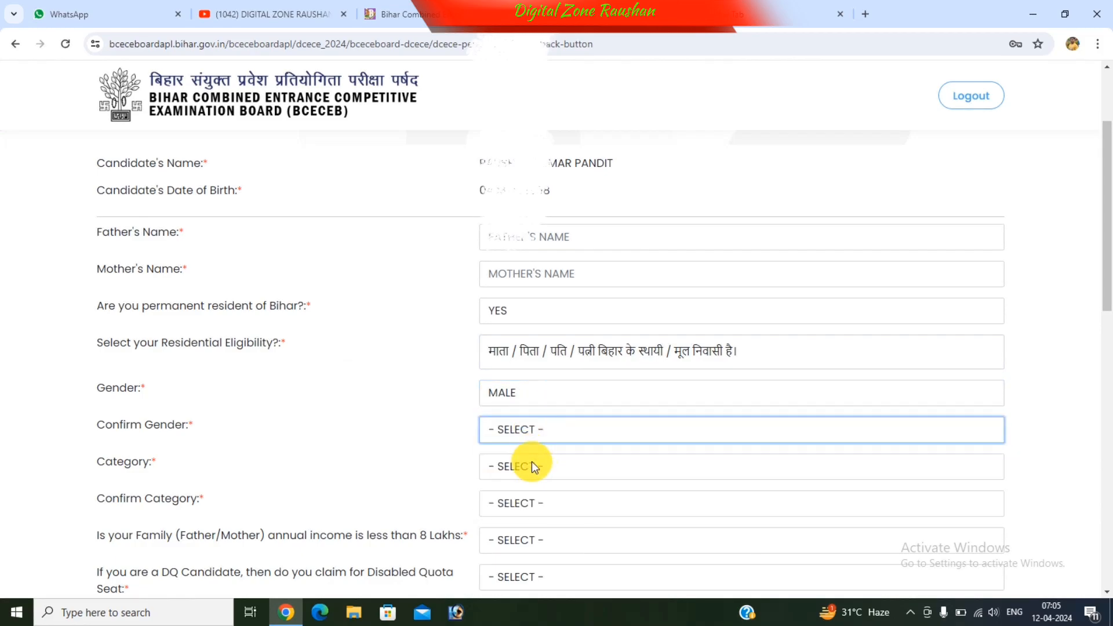
scroll(527, 437, "down", 5)
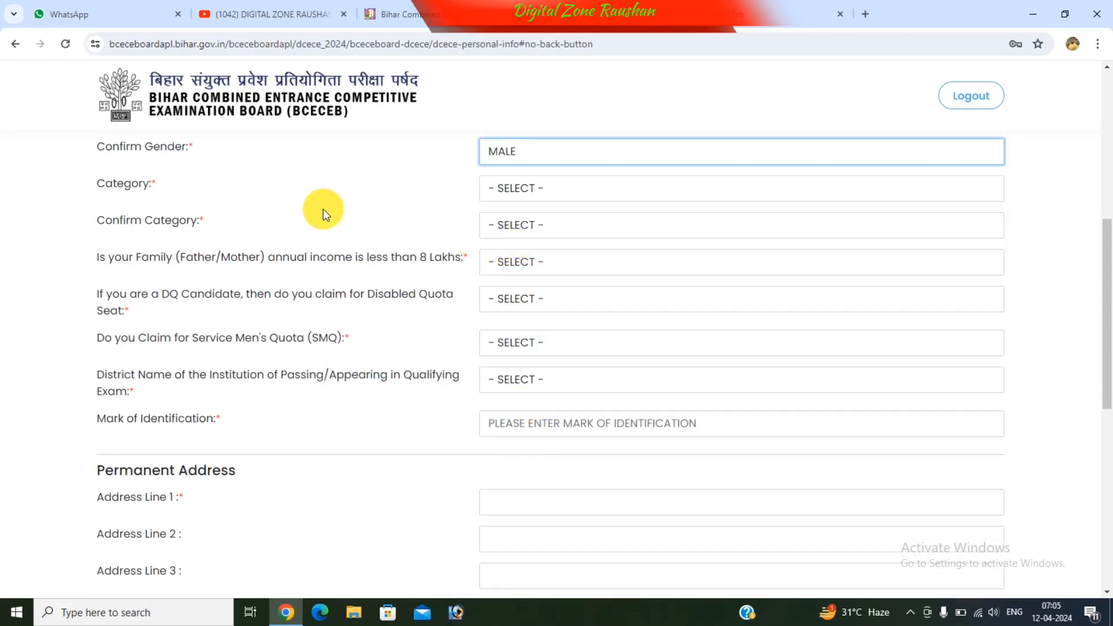
Set Category and Confirm Category to EBC and answer YES to income under 8 Lakhs.
left_click(551, 186)
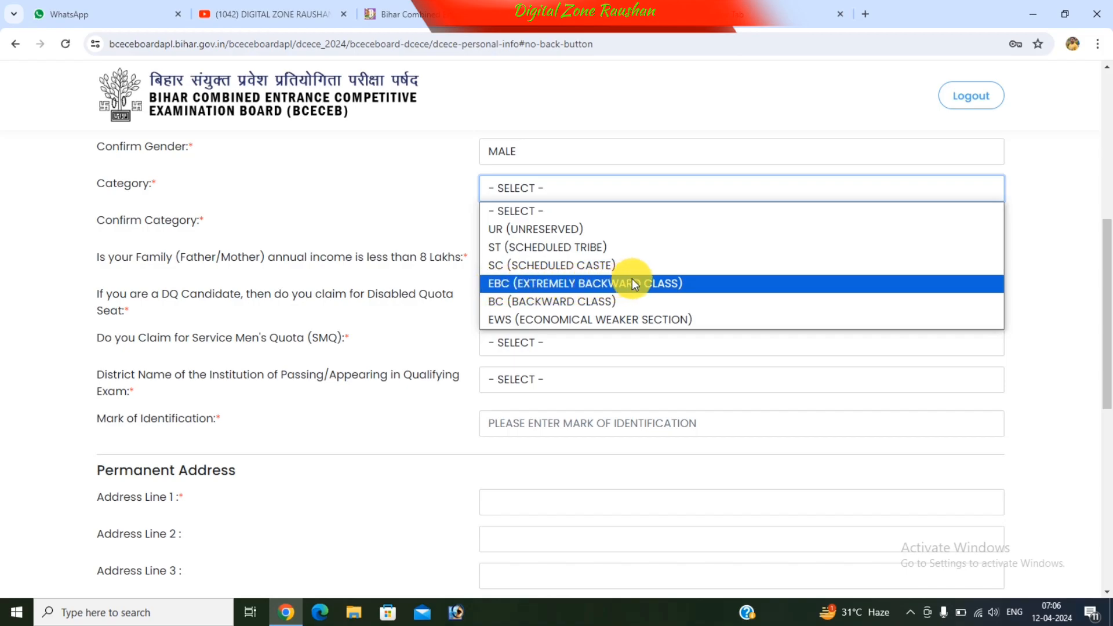
left_click(581, 284)
left_click(539, 225)
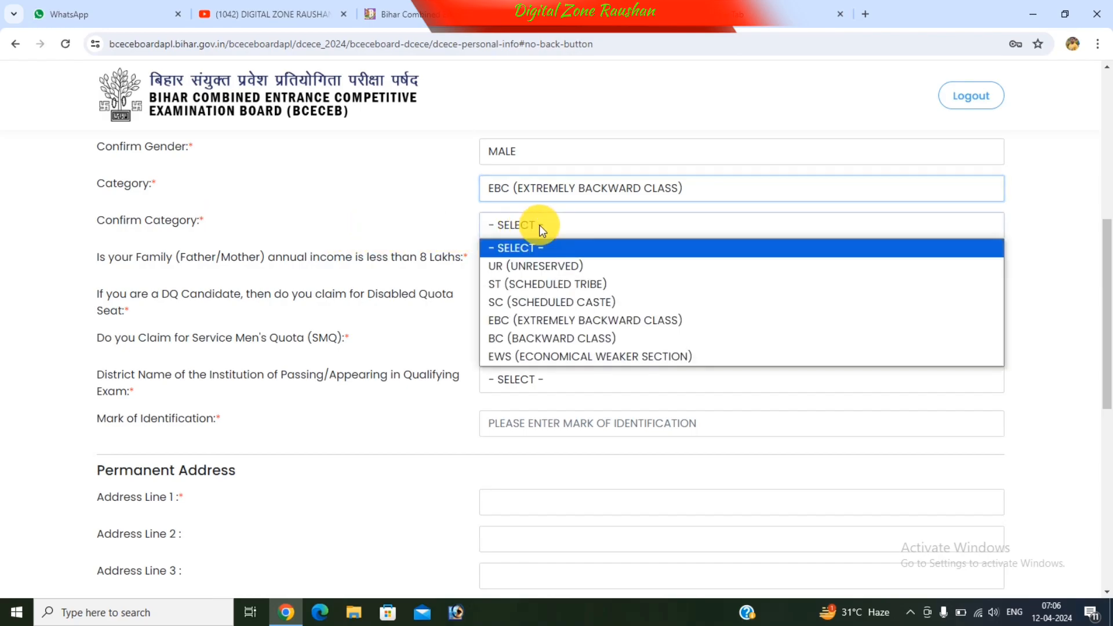
left_click(536, 320)
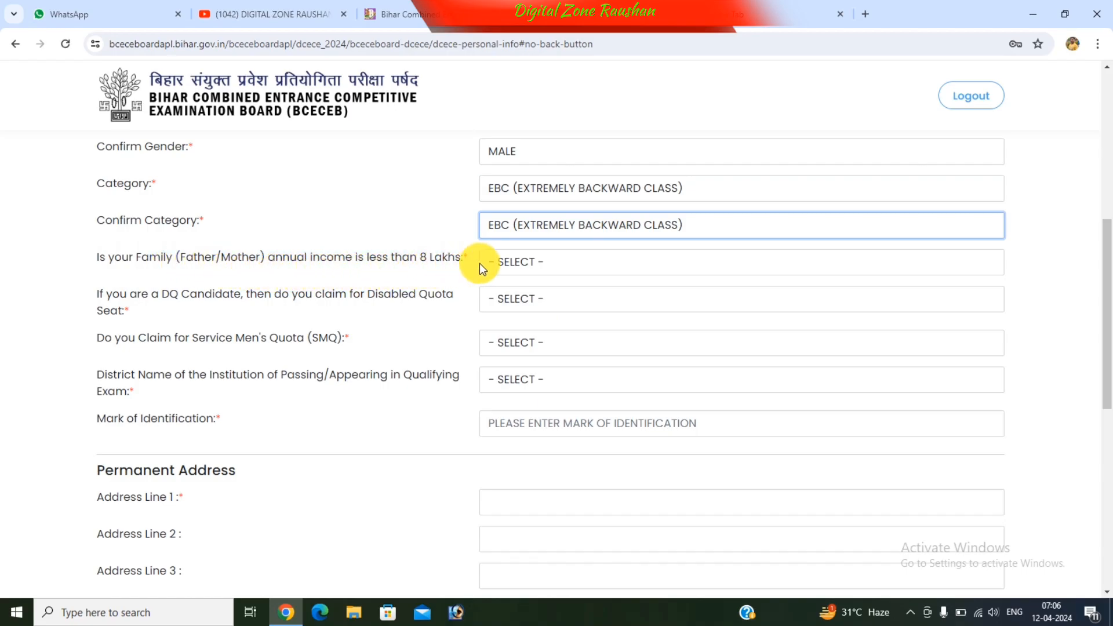
left_click(527, 263)
left_click(524, 300)
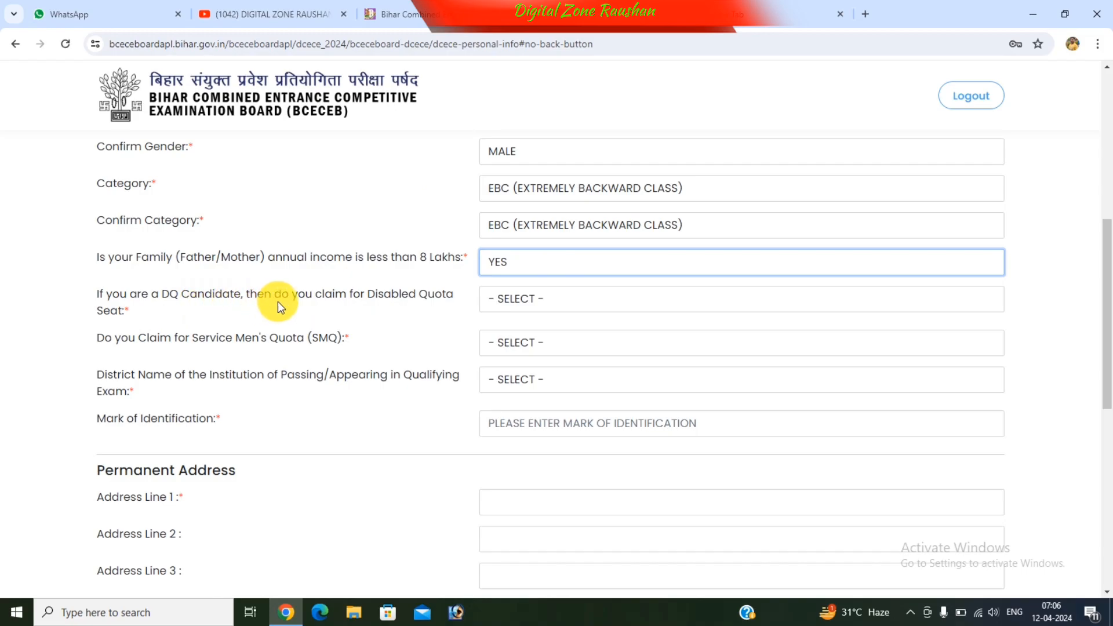
Answer NO to both the disabled quota (DQ) and Service Men's Quota (SMQ) claims.
left_click(518, 298)
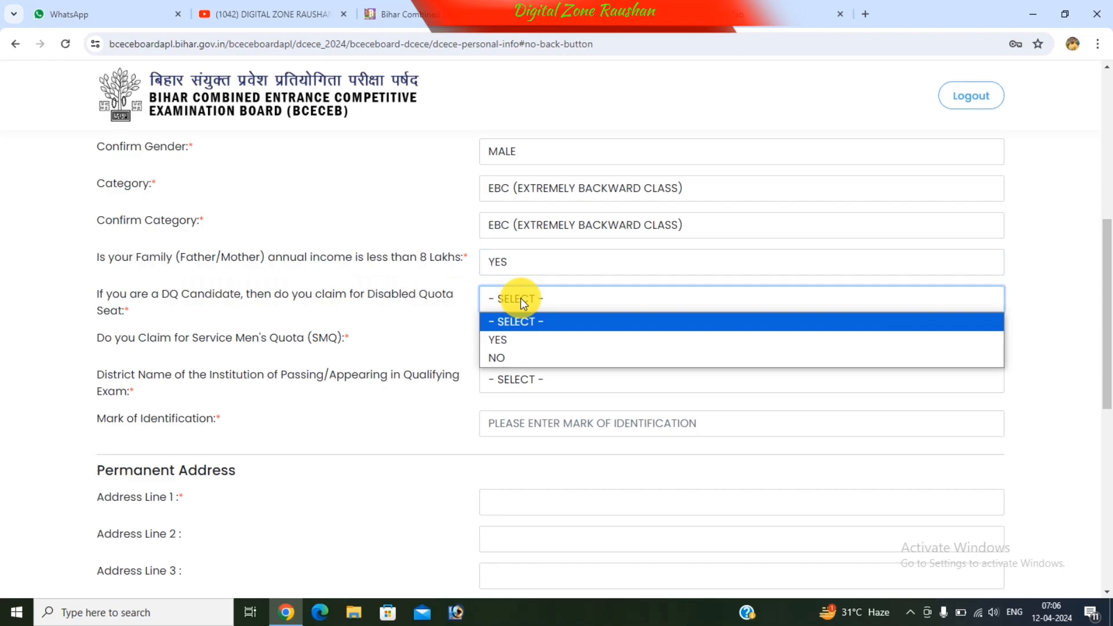
left_click(504, 339)
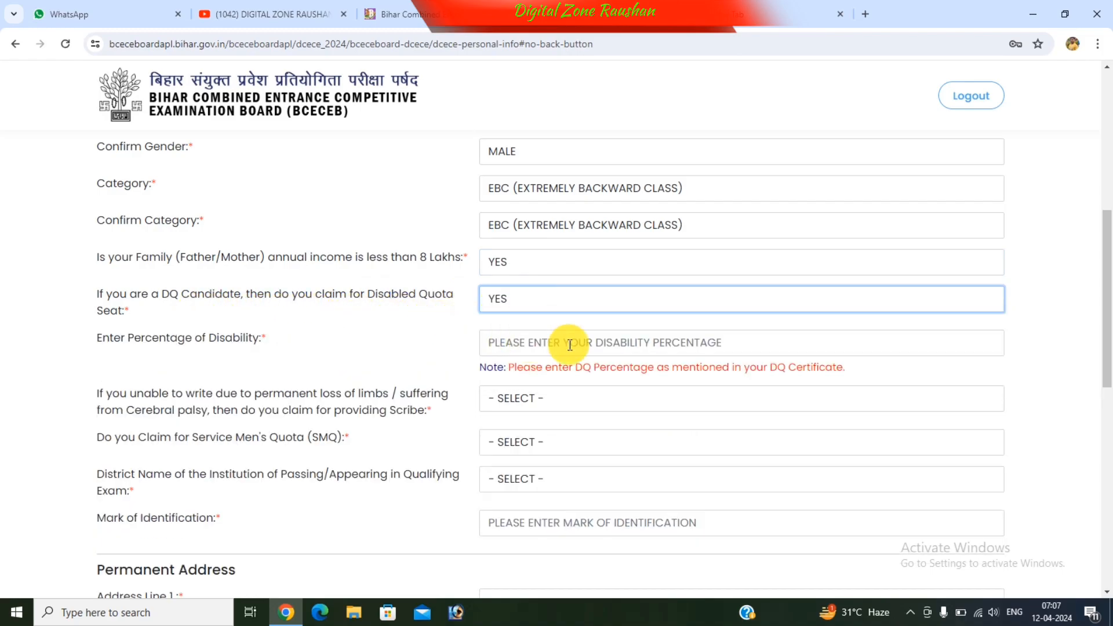
left_click(541, 302)
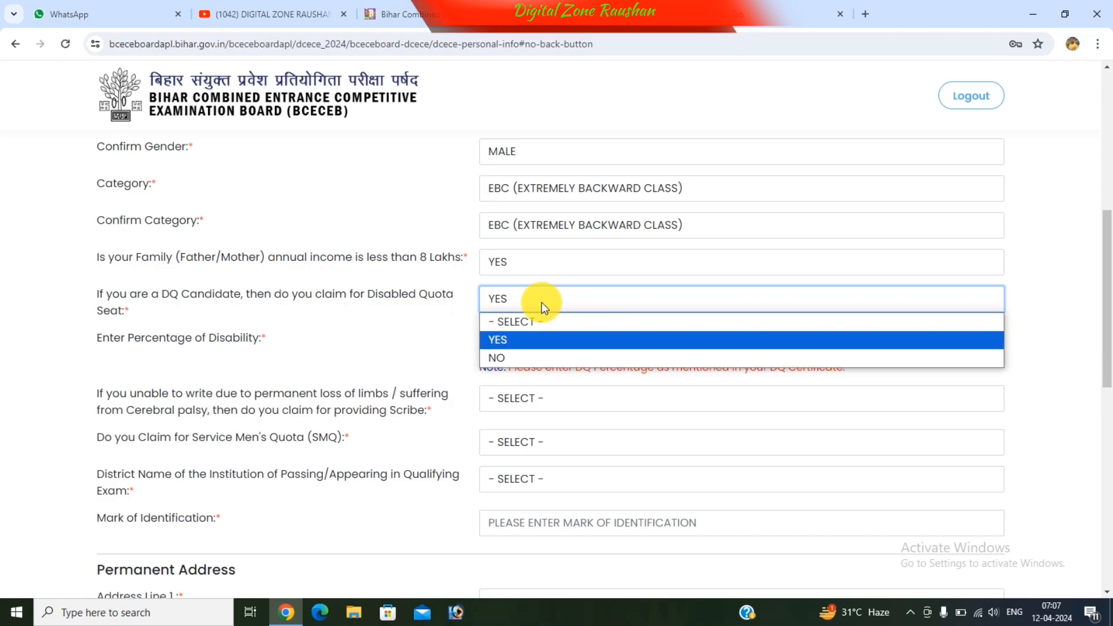
left_click(523, 353)
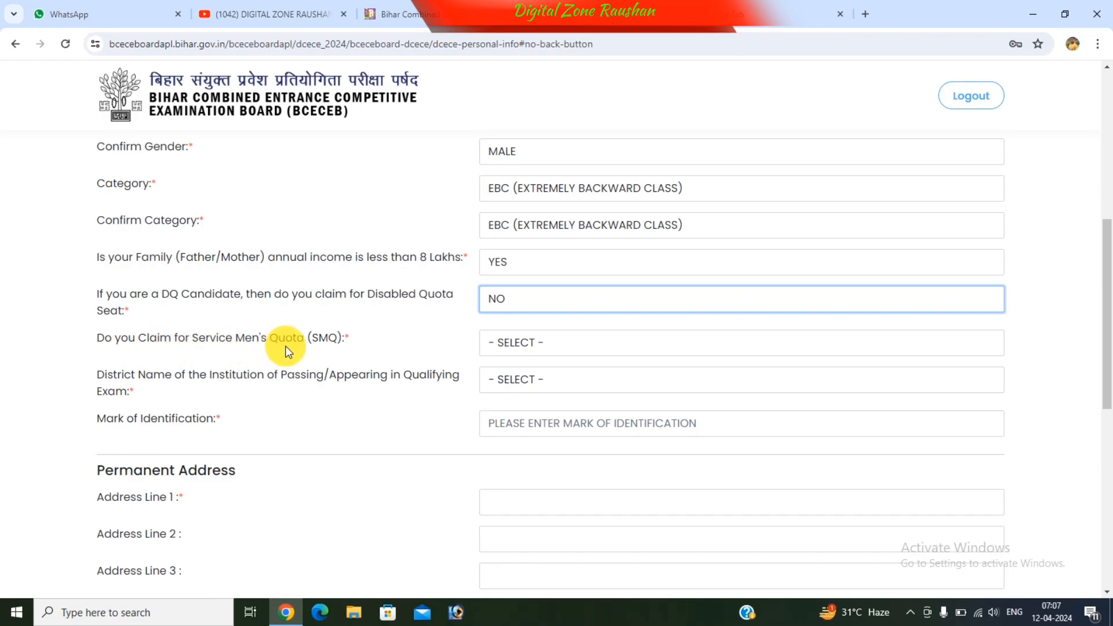
left_click(500, 339)
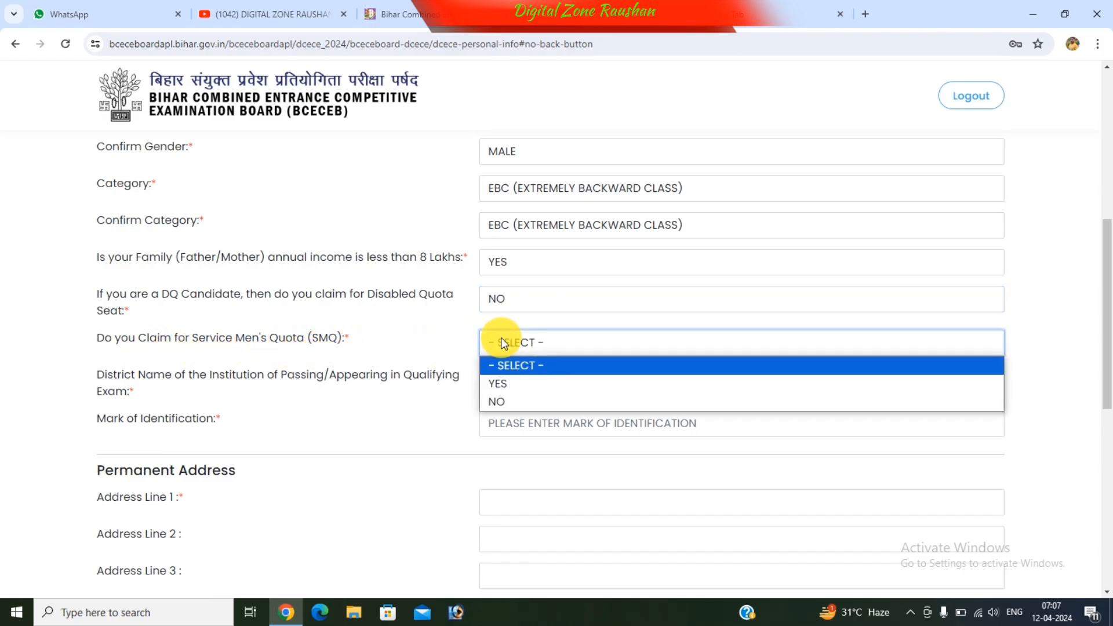
left_click(500, 401)
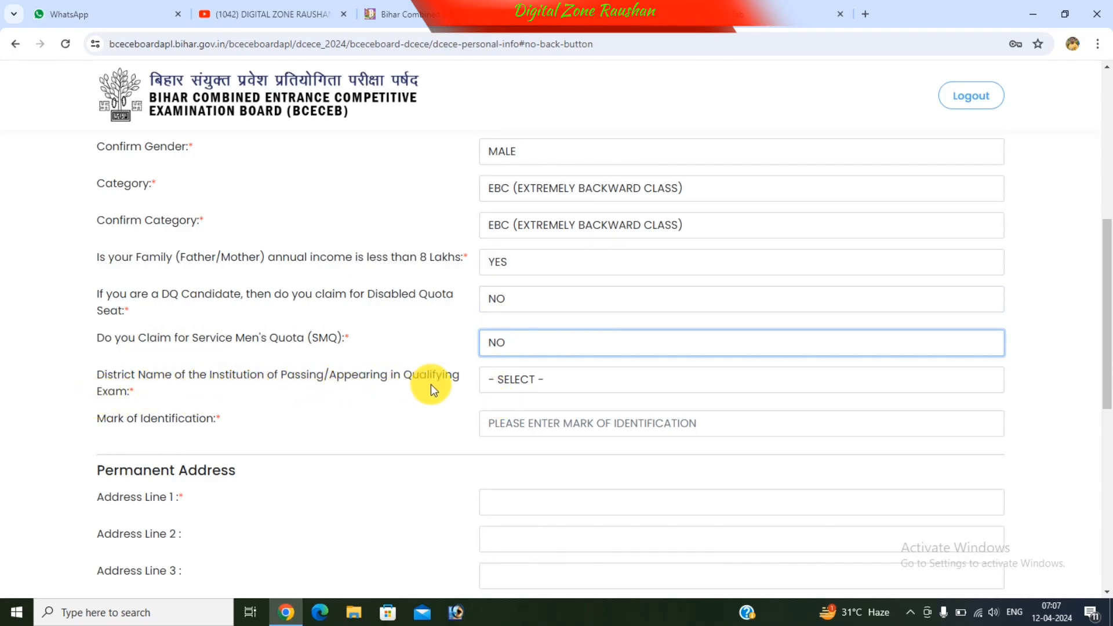
Set the qualifying institution's district to AURANGABAD and focus Mark of Identification.
left_click(542, 381)
left_click(555, 69)
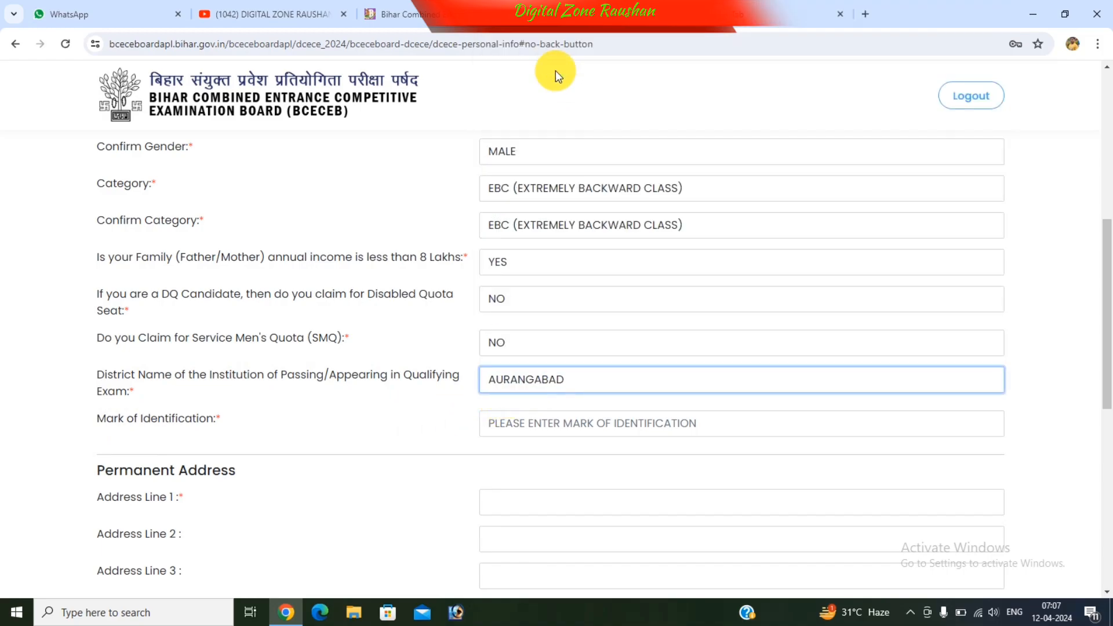
left_click(437, 415)
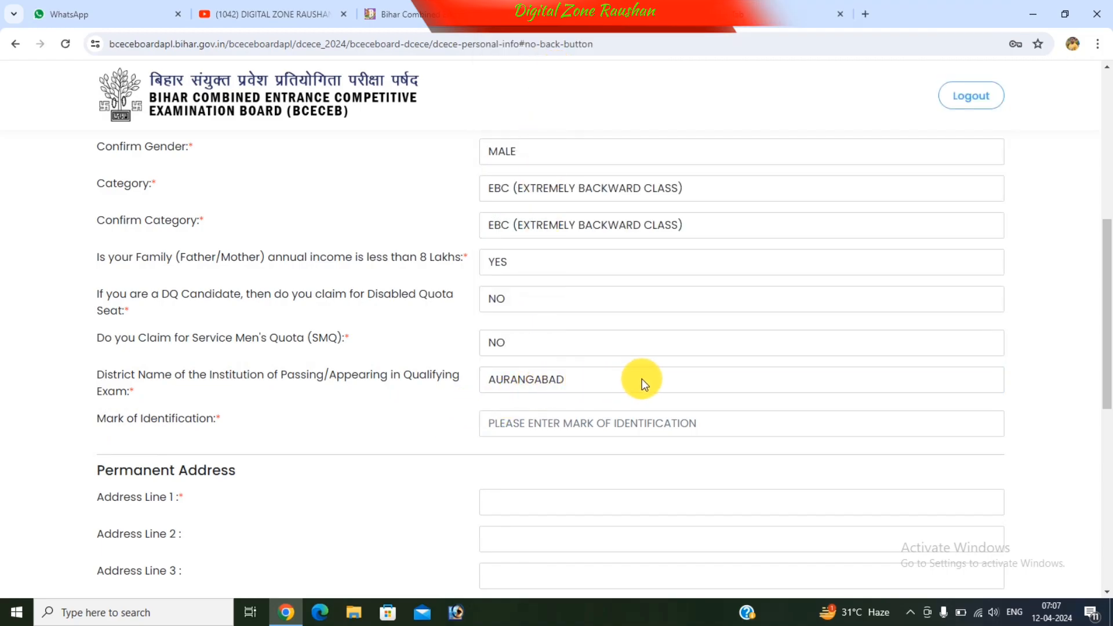
left_click(534, 423)
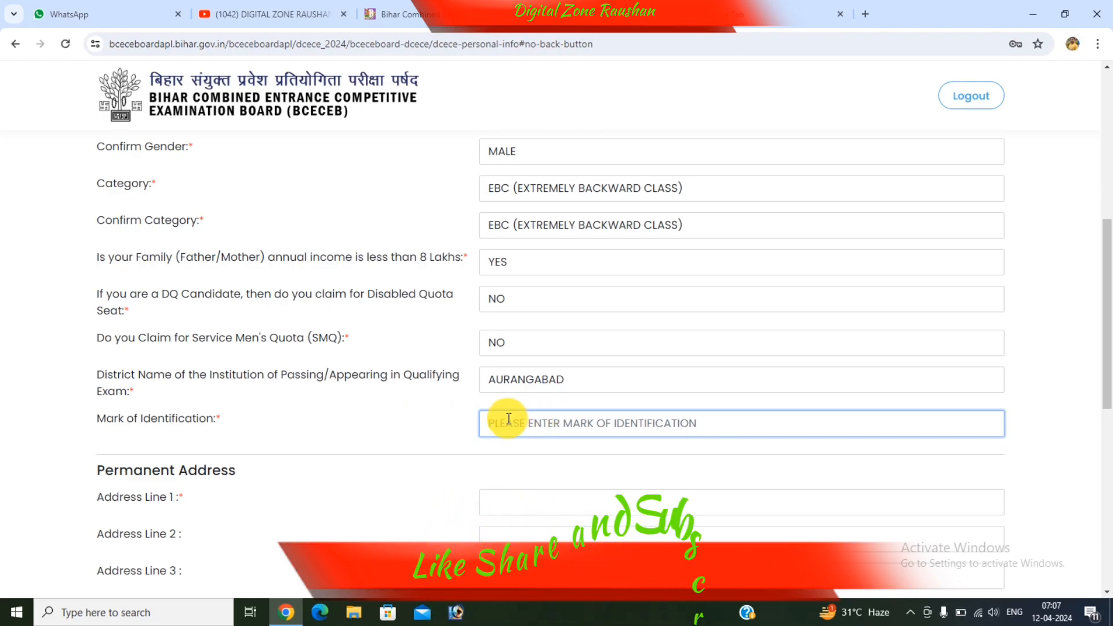
scroll(509, 420, "down", 1)
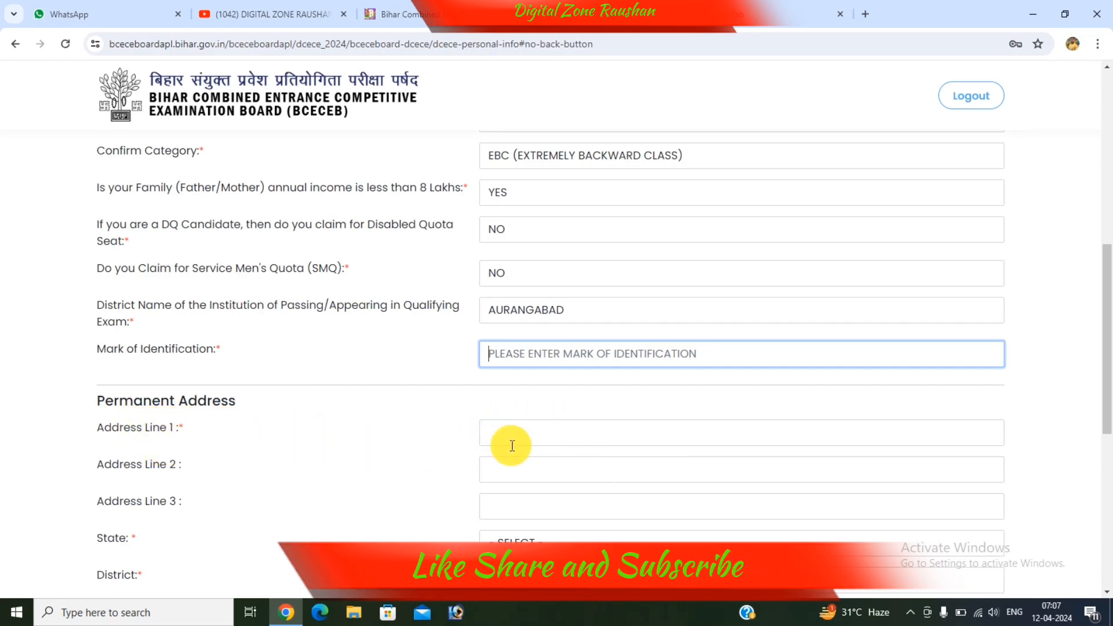
Set the permanent address state to BIHAR, district to AURANGABAD, and enter the Pin Code.
left_click(522, 470)
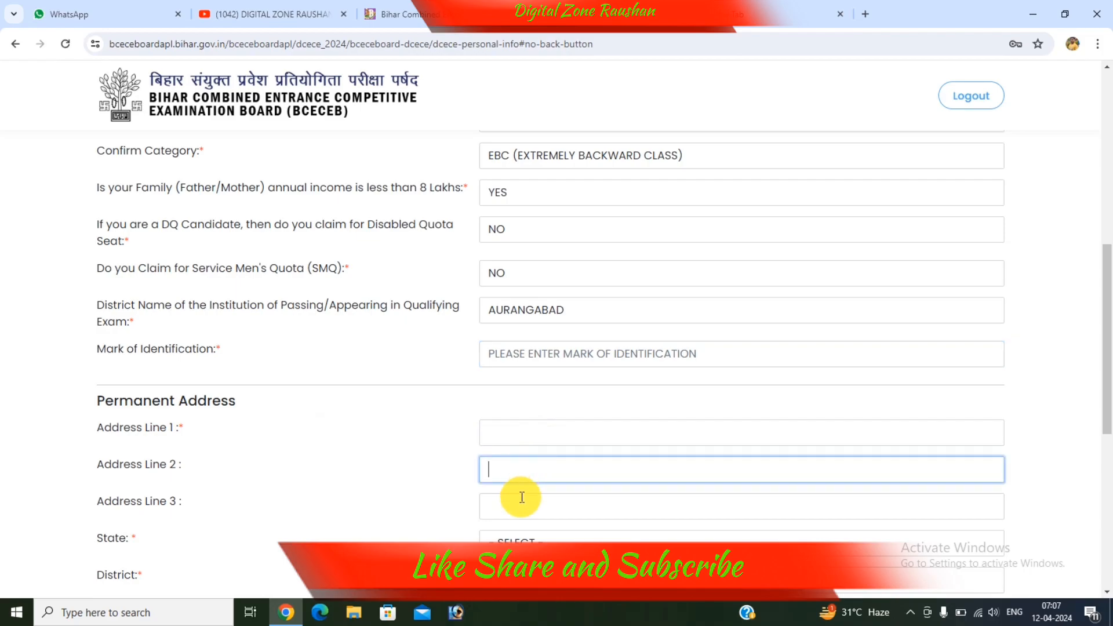
left_click(521, 506)
scroll(522, 506, "down", 2)
left_click(530, 403)
left_click(527, 444)
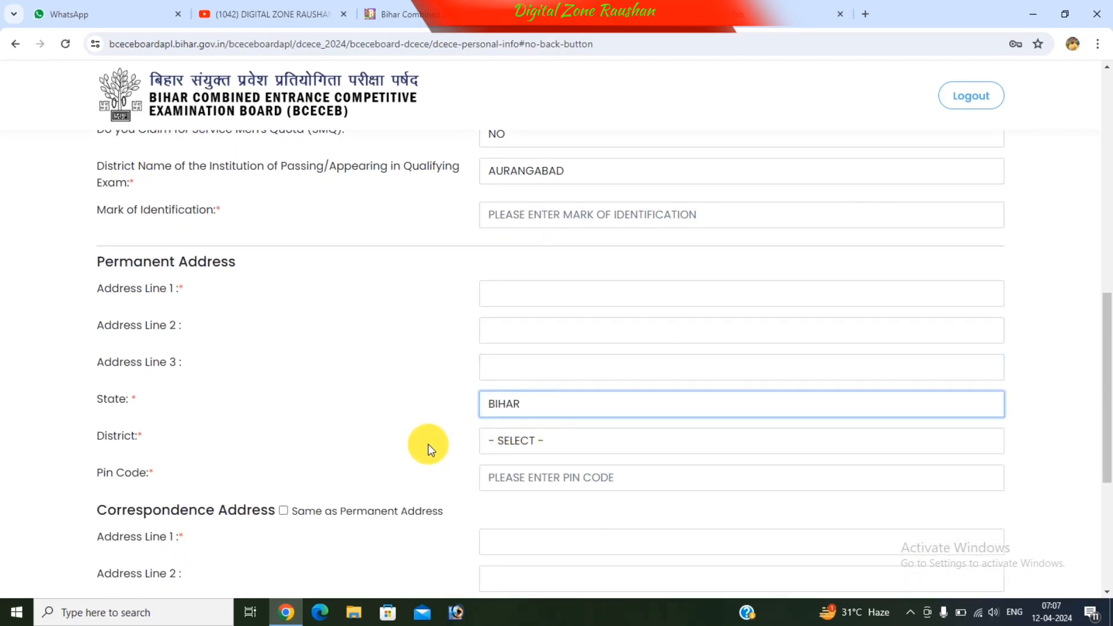
left_click(538, 442)
left_click(539, 133)
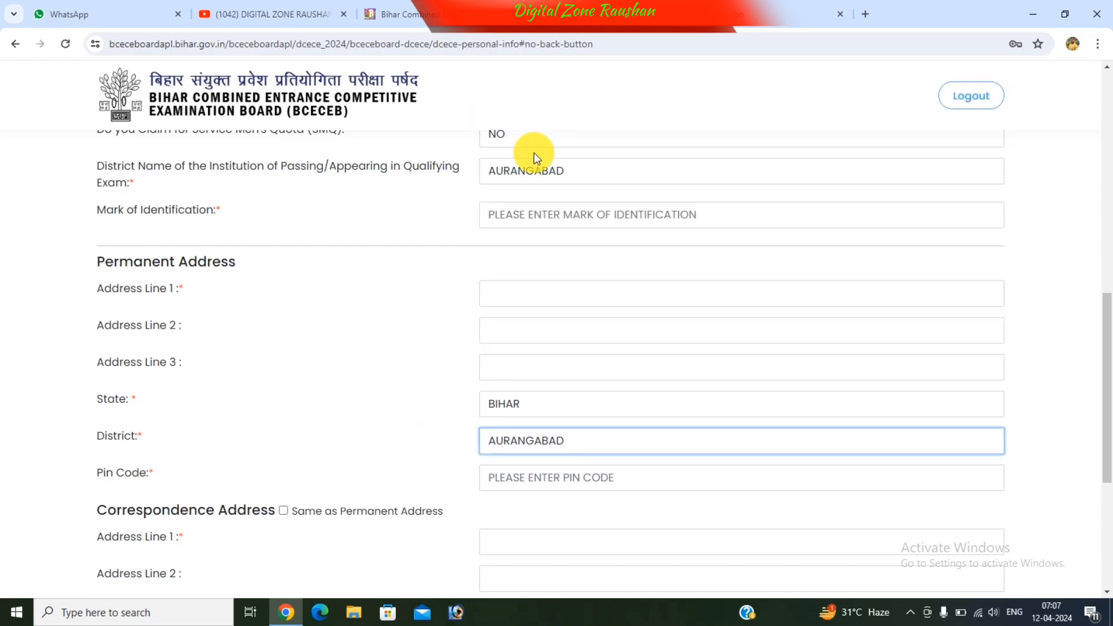
left_click(540, 477)
type("824")
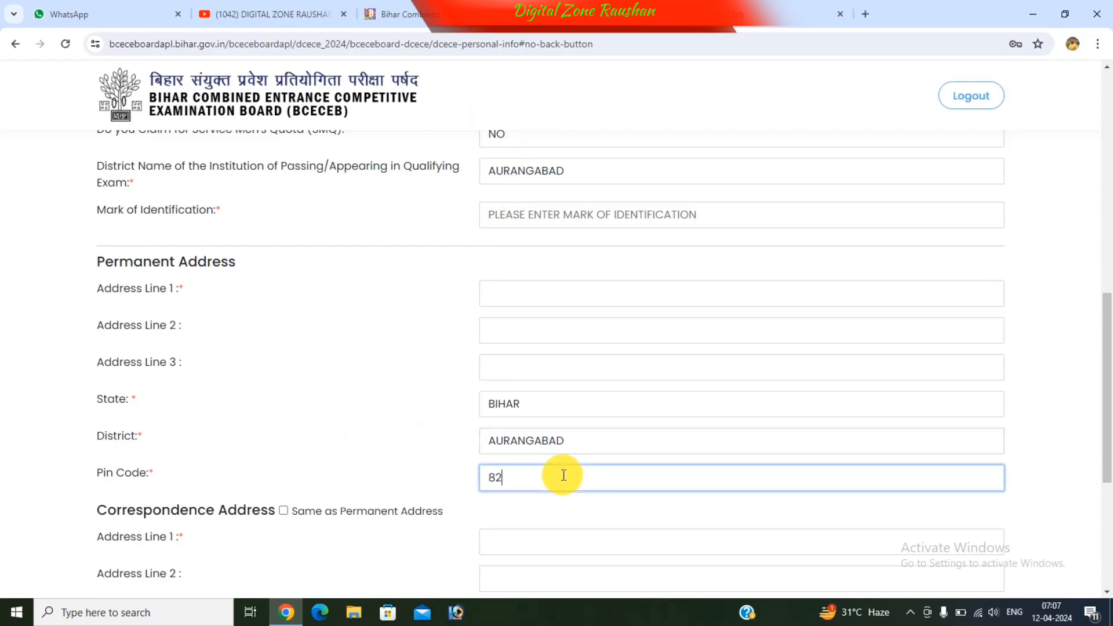
left_click(316, 405)
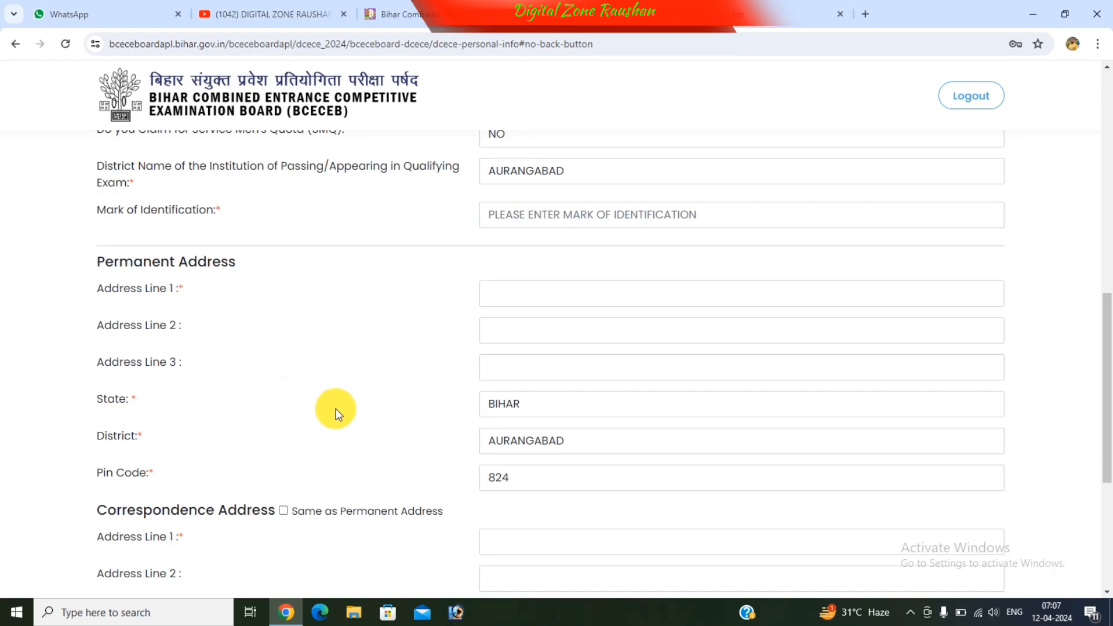
Toggle the Same as Permanent Address option and submit the personal details.
scroll(481, 458, "down", 2)
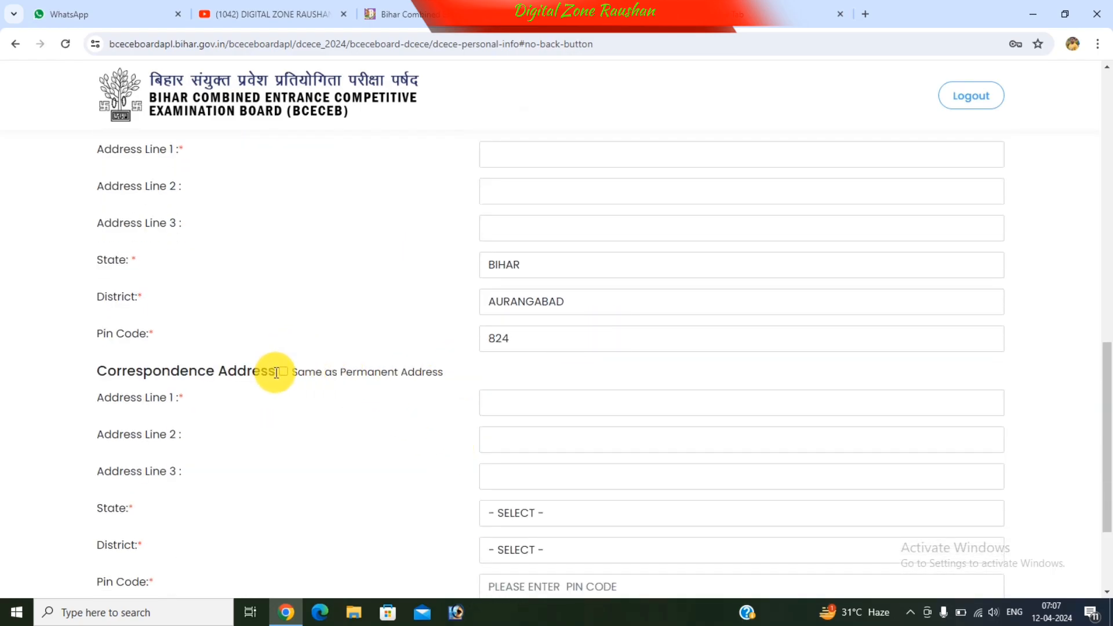
left_click(281, 371)
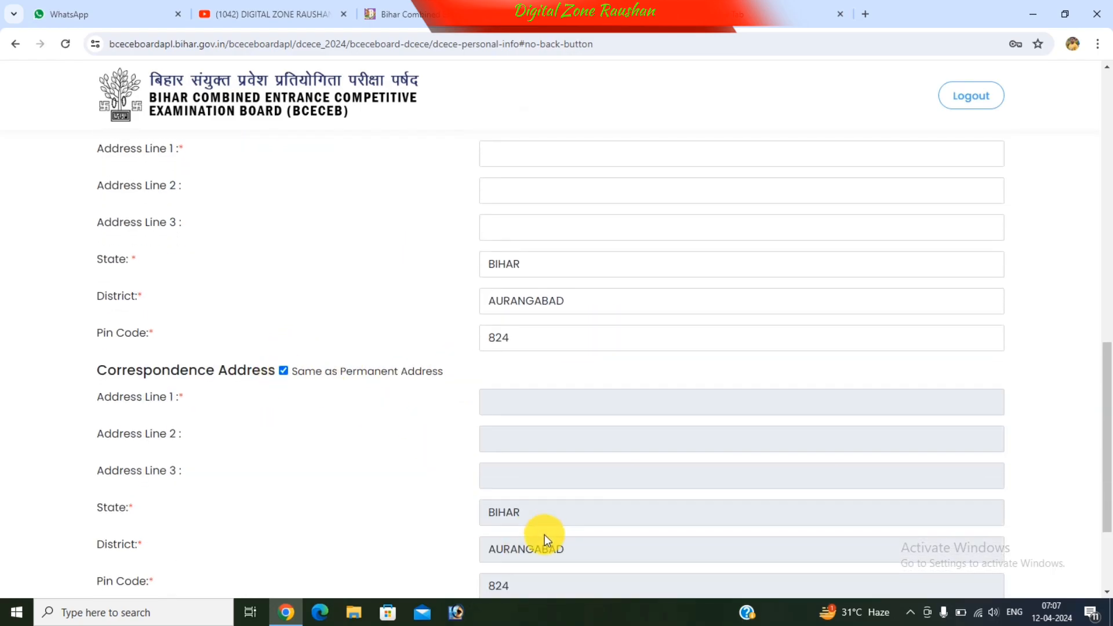
scroll(544, 534, "down", 3)
scroll(510, 484, "up", 2)
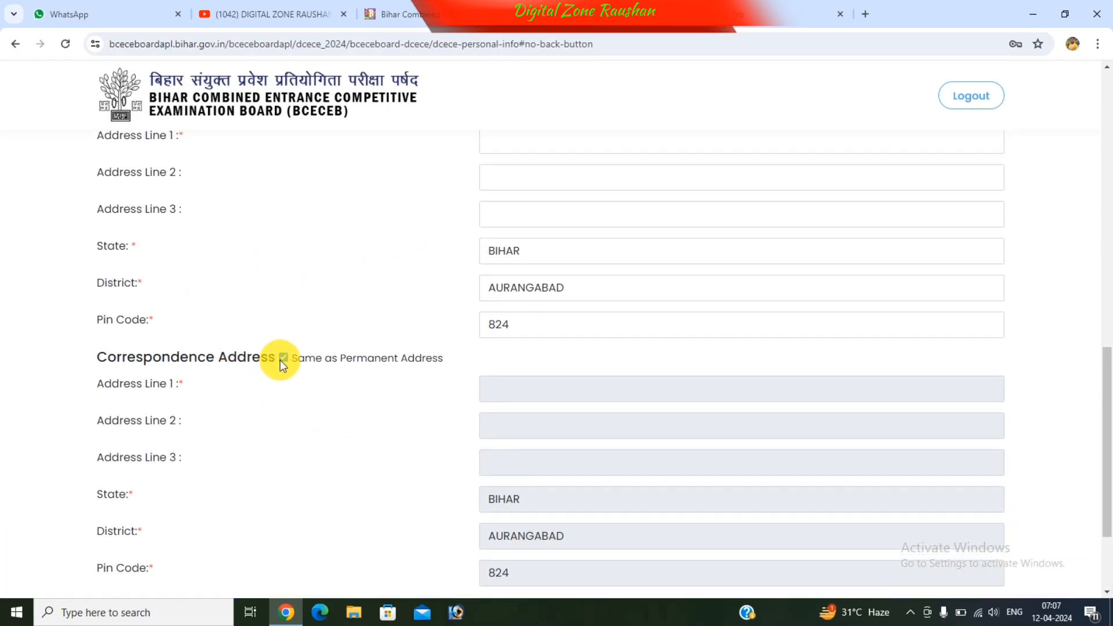
left_click(282, 358)
scroll(524, 384, "down", 3)
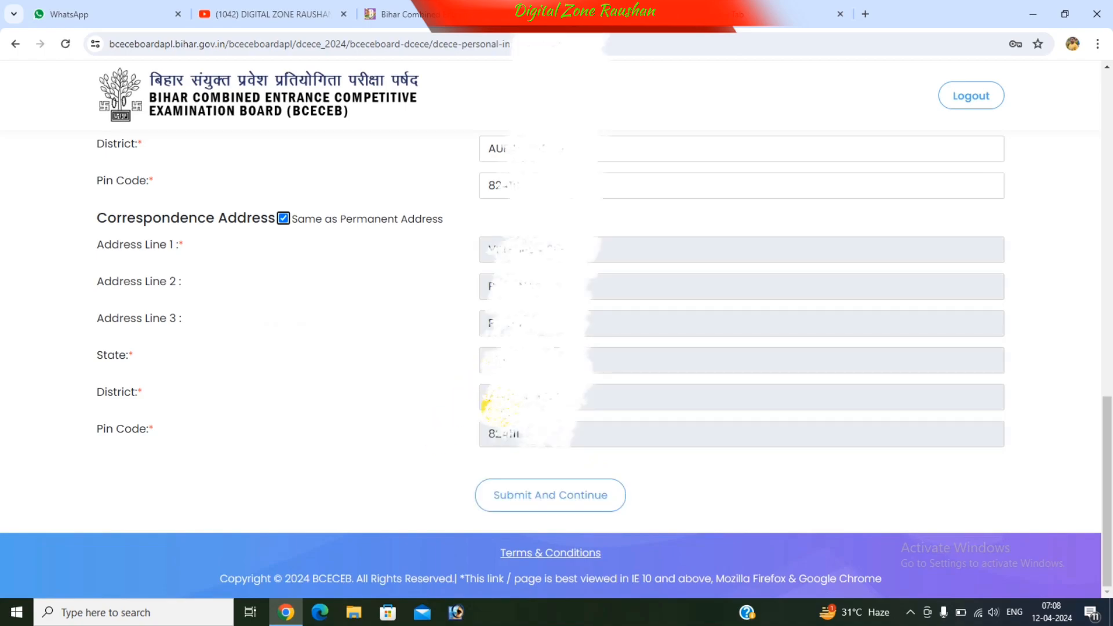
left_click(543, 500)
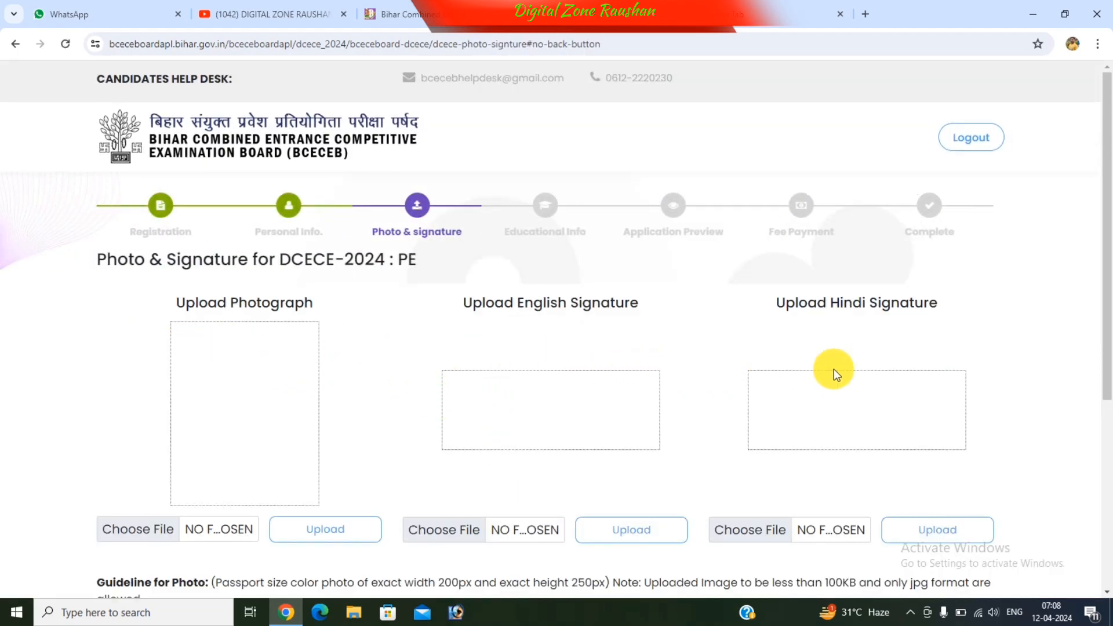
Upload the chosen photograph, then save the photo and signatures to reach Educational Information.
scroll(486, 358, "down", 2)
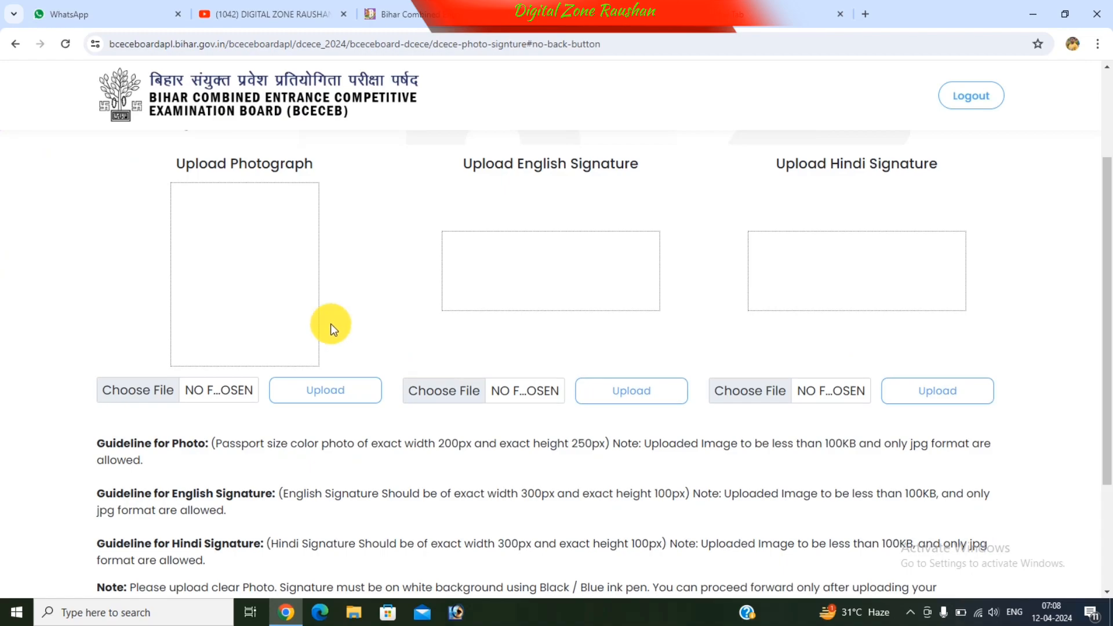
left_click_drag(213, 444, 839, 456)
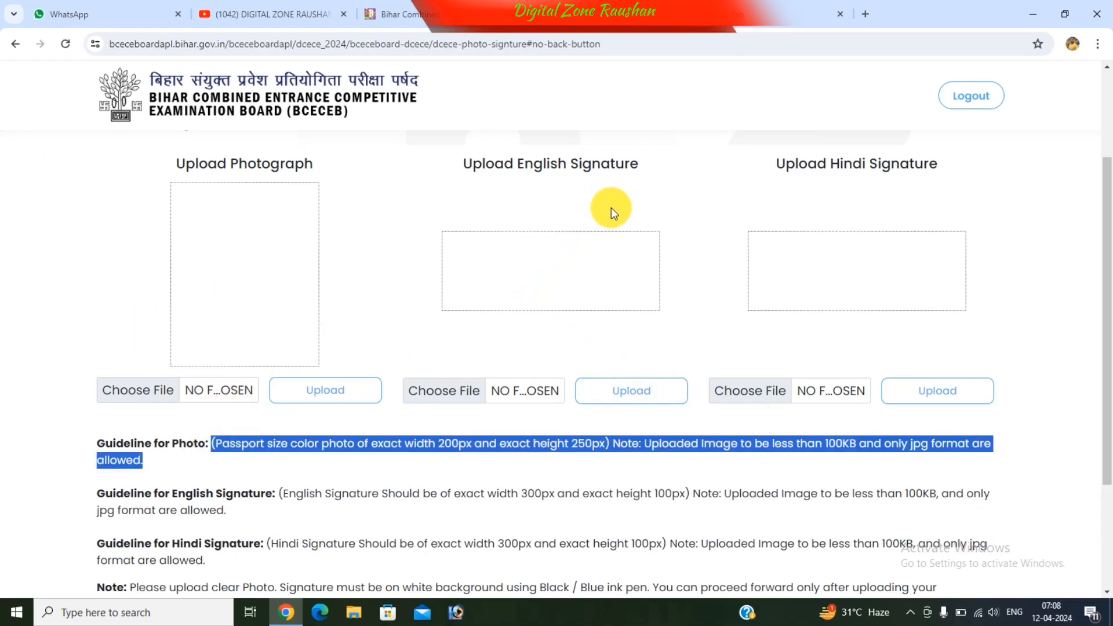
left_click(857, 220)
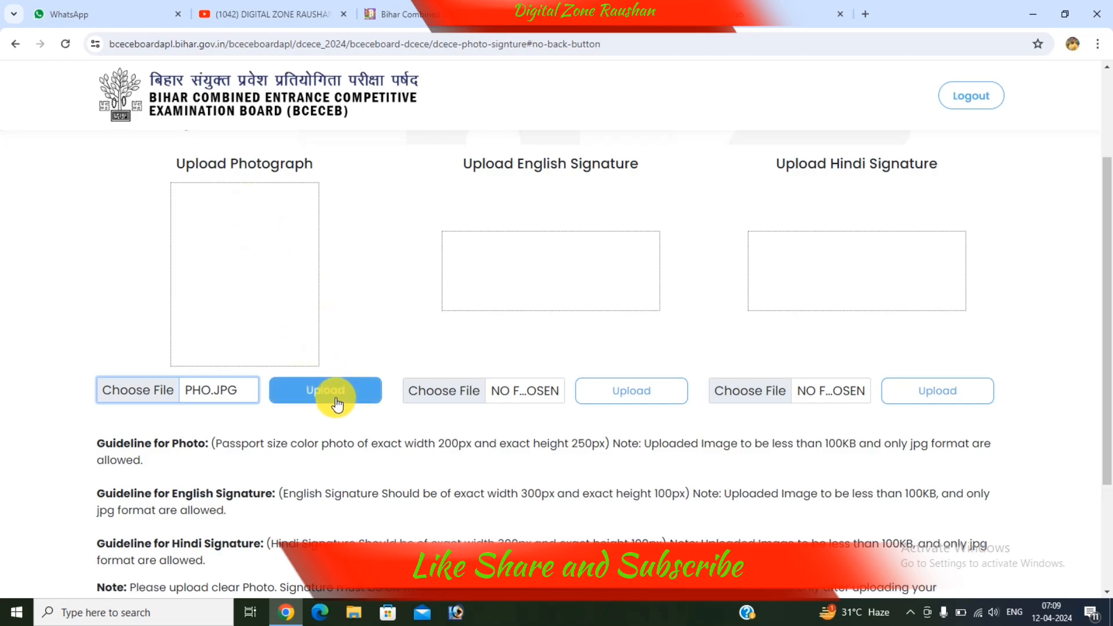
left_click(342, 399)
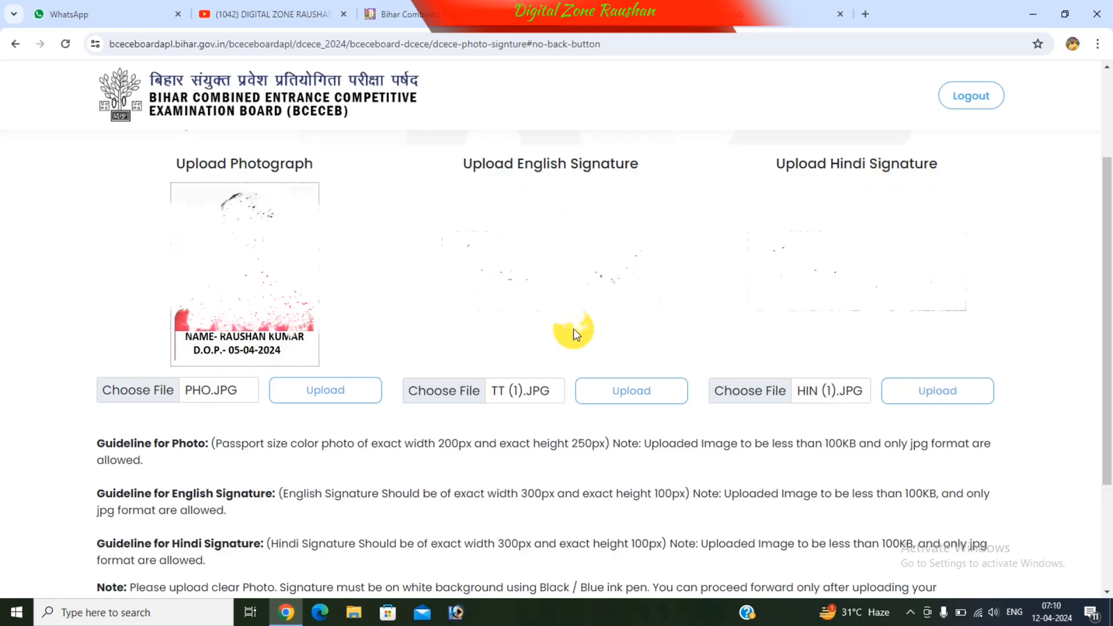
scroll(572, 329, "up", 1)
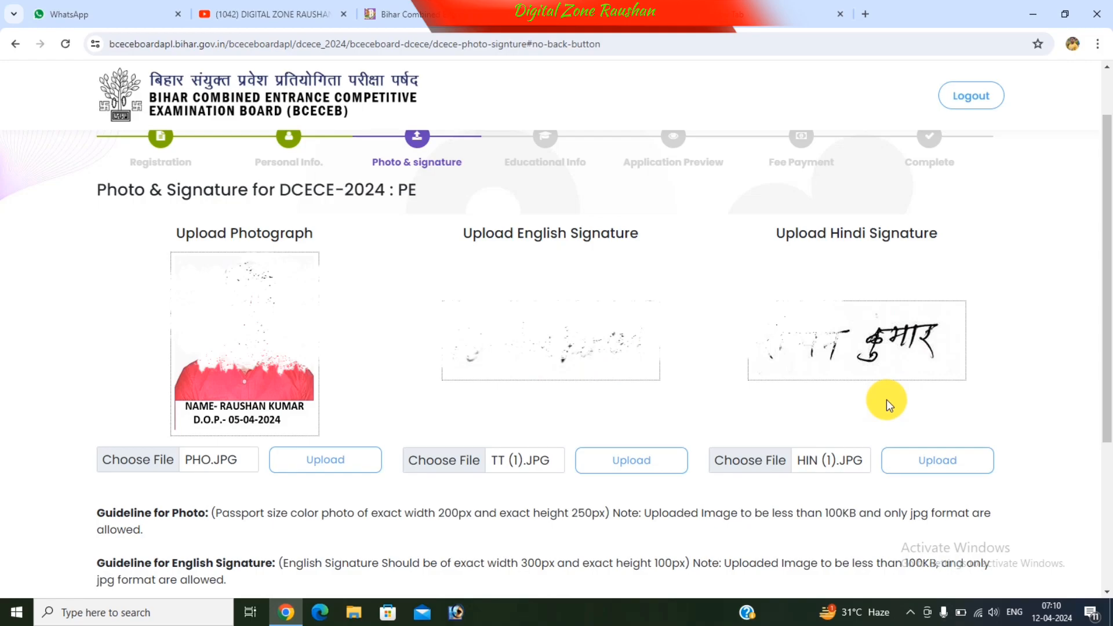
scroll(638, 459, "down", 4)
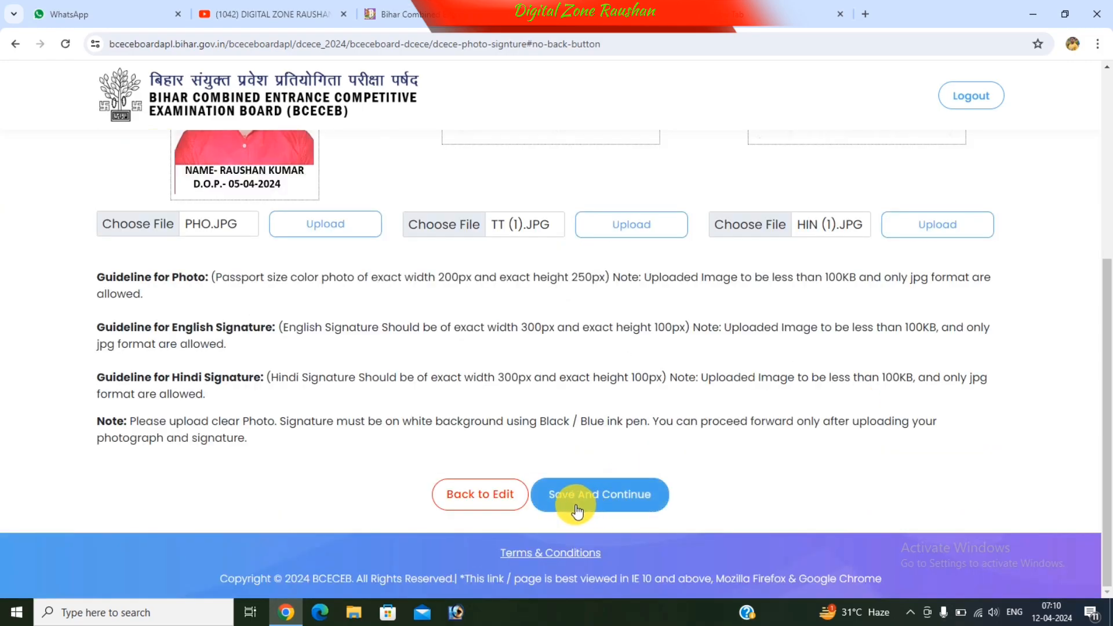
left_click(604, 500)
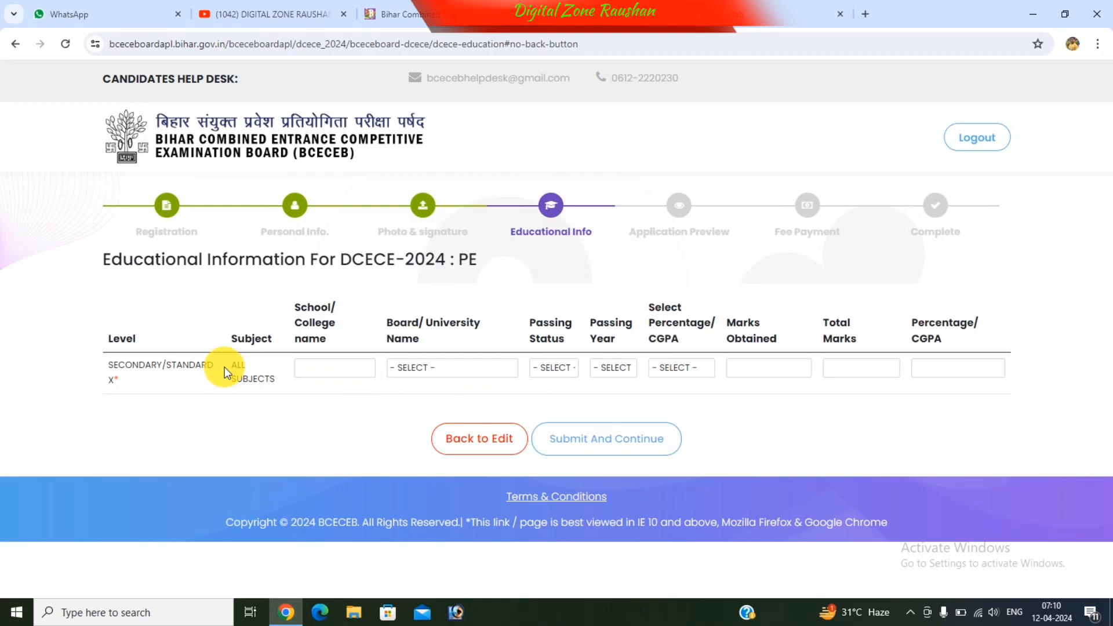
Set the Class X board to Bihar School Examination Board with status PASSED.
left_click(318, 367)
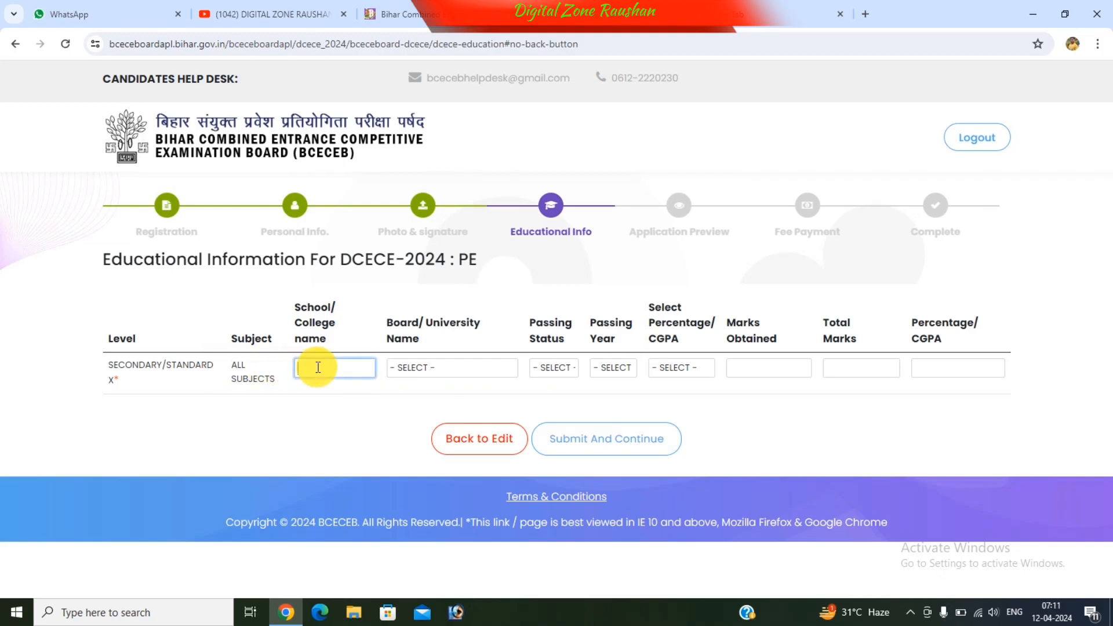
left_click(433, 369)
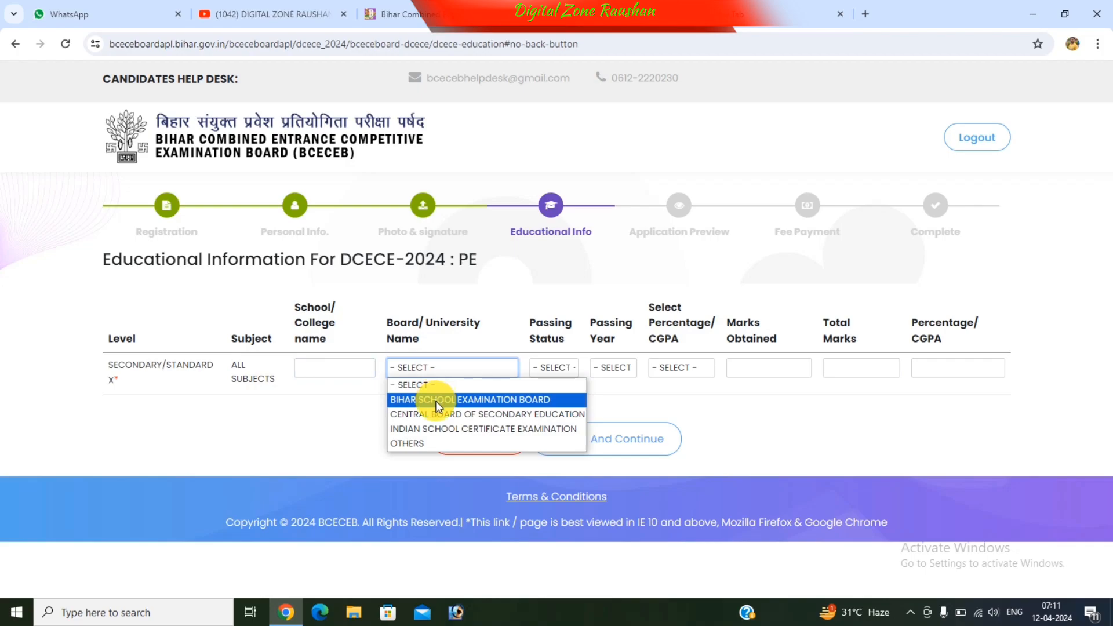
left_click(445, 403)
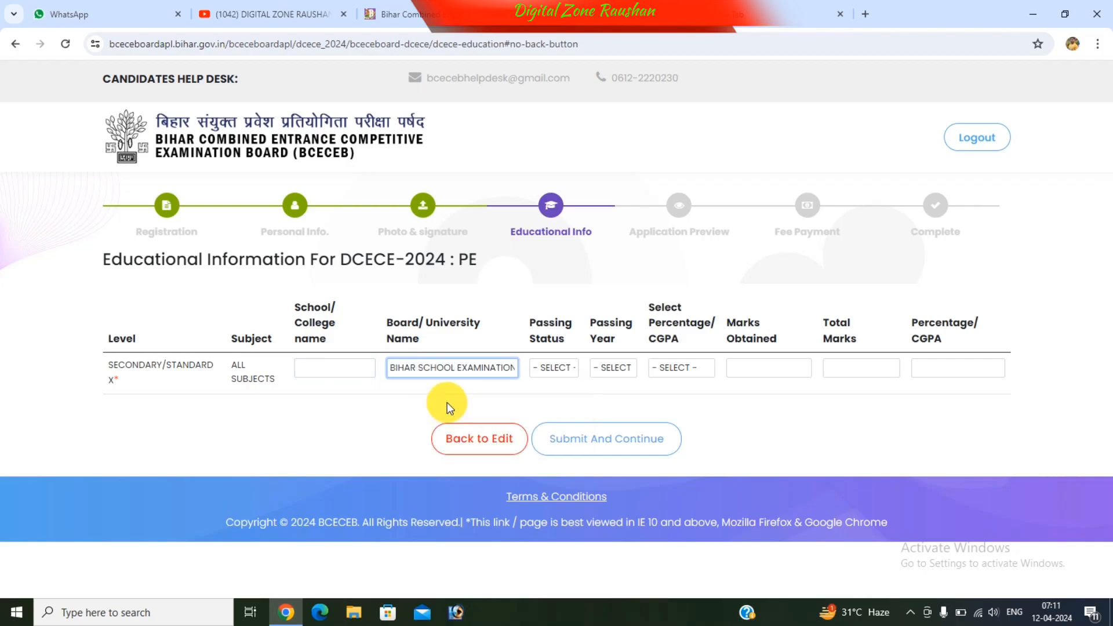
left_click(453, 374)
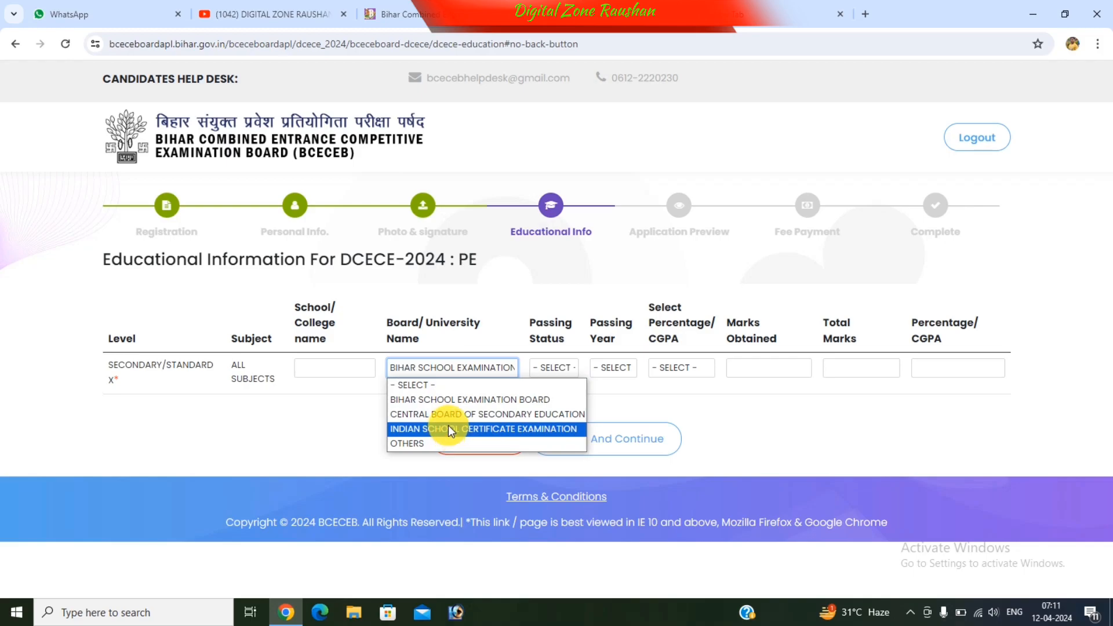
left_click(420, 442)
left_click(434, 396)
left_click(430, 366)
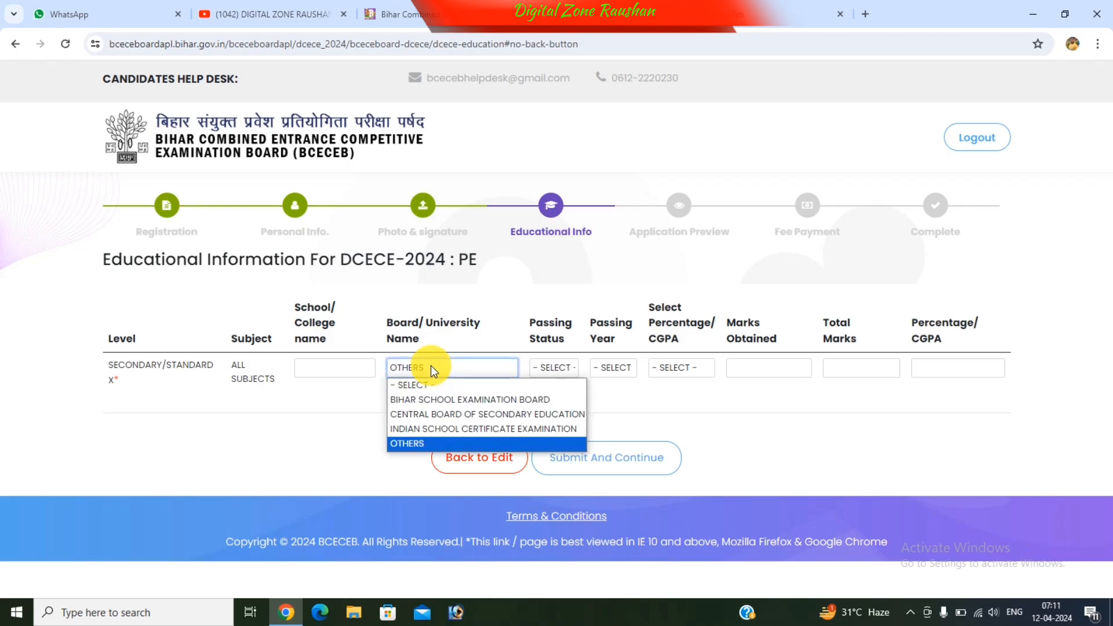
left_click(475, 399)
left_click(545, 367)
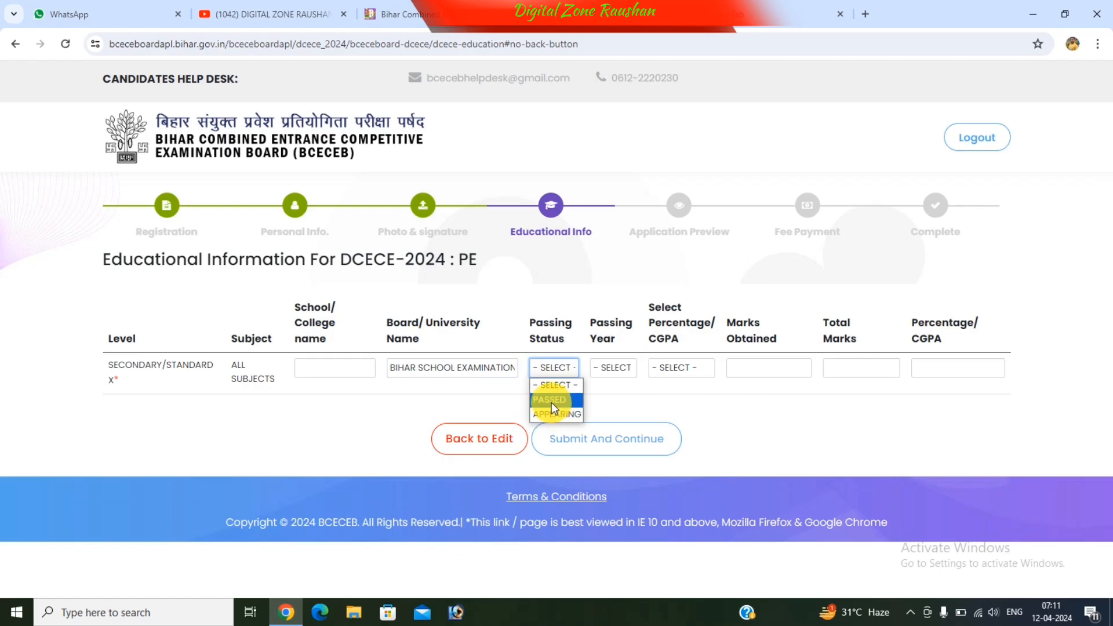
left_click(551, 402)
Record passing year 2013, result type PERCENTAGE, and marks 306 out of 500.
left_click(610, 370)
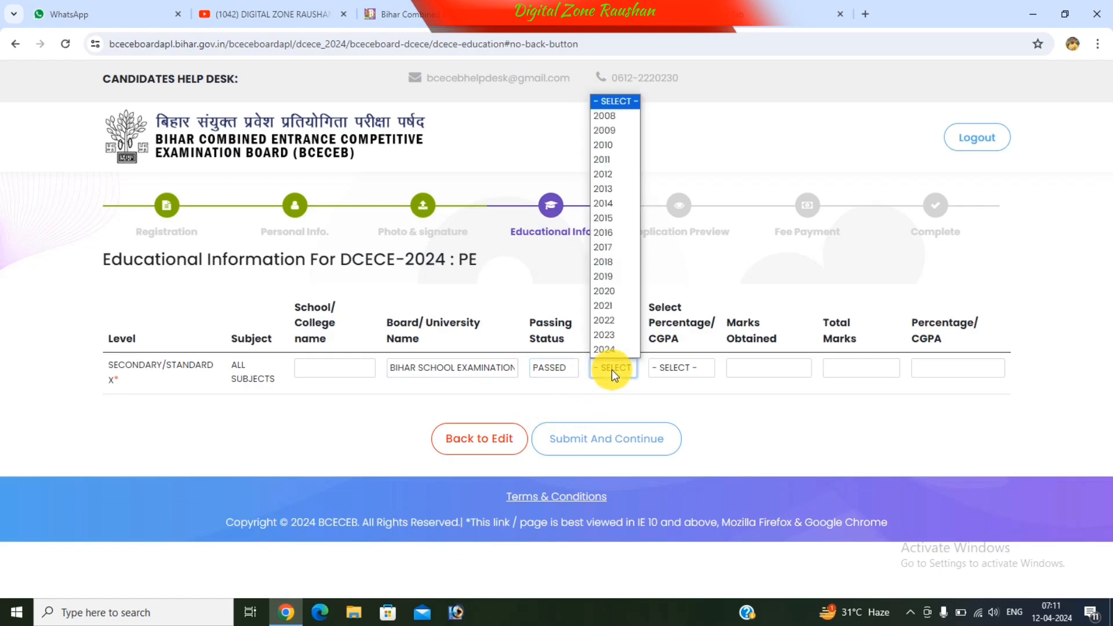
left_click(603, 189)
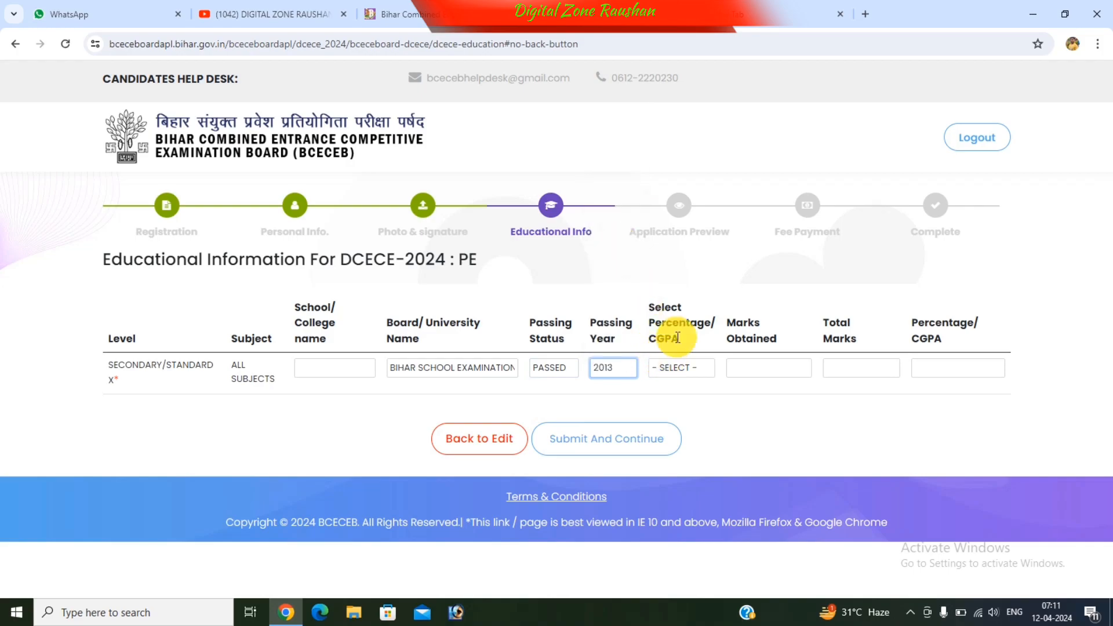
left_click(673, 367)
left_click(678, 399)
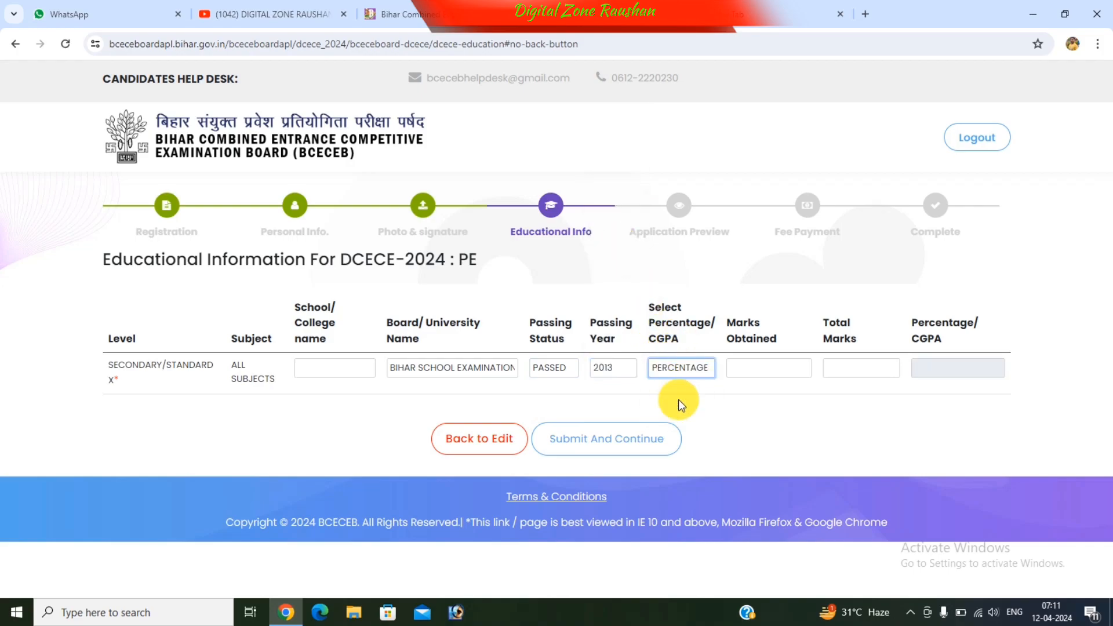
left_click(753, 369)
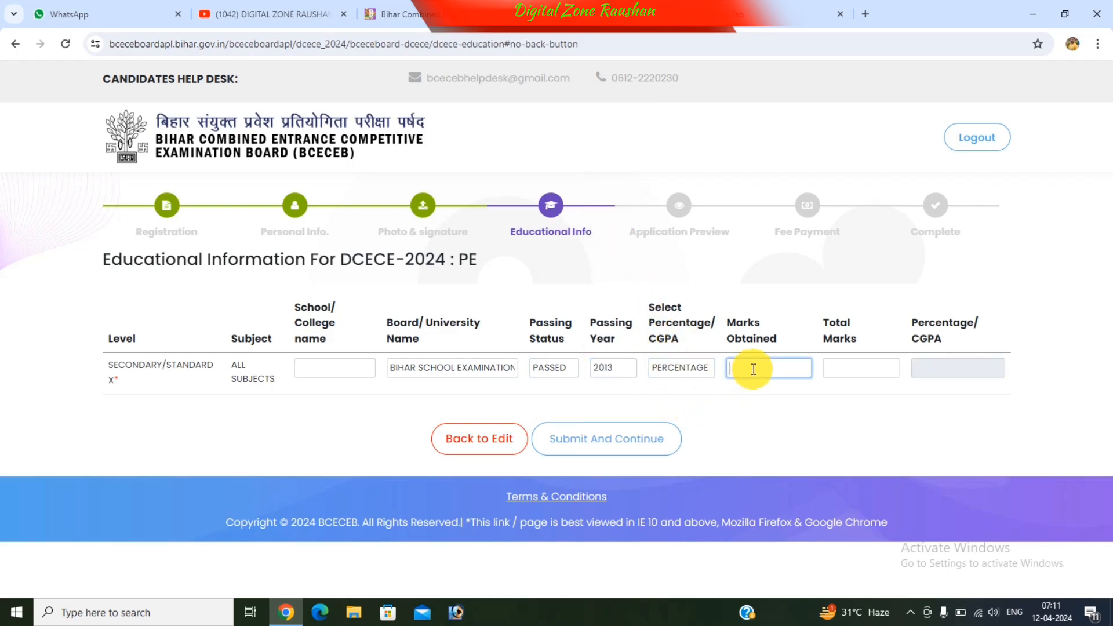
left_click(847, 367)
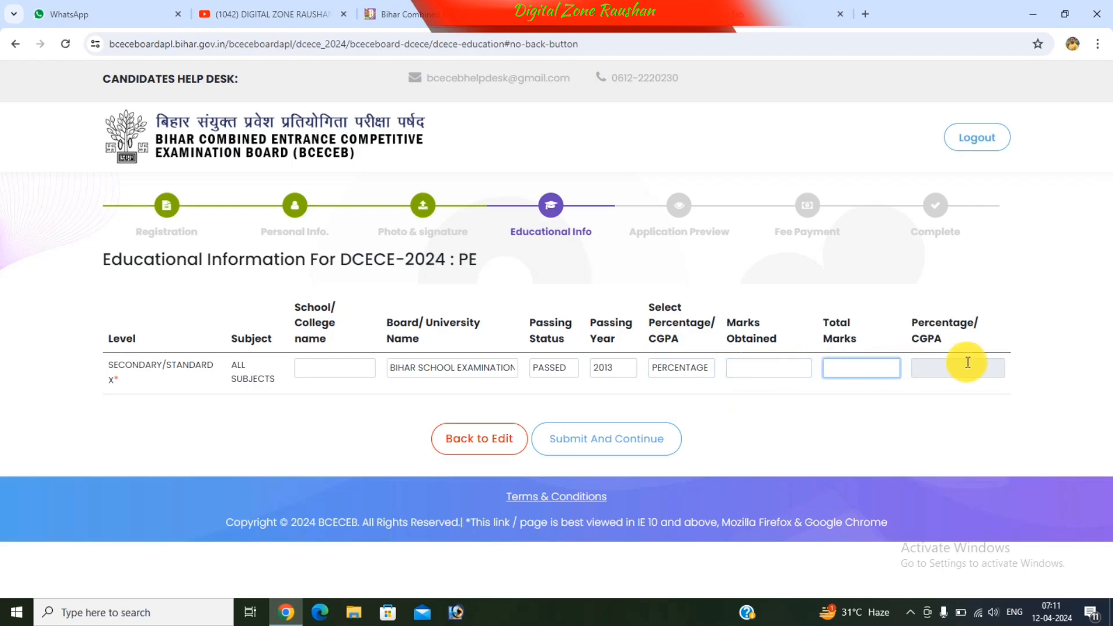
Fill in the school name and submit the Class X education details.
left_click(319, 366)
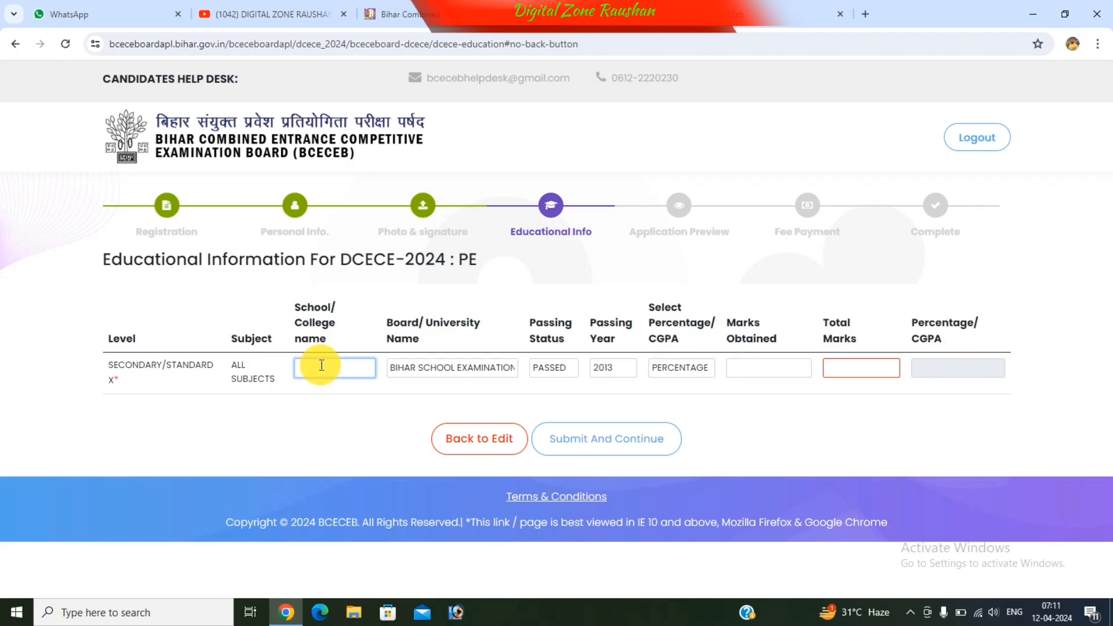
left_click_drag(101, 358, 198, 361)
left_click(145, 373)
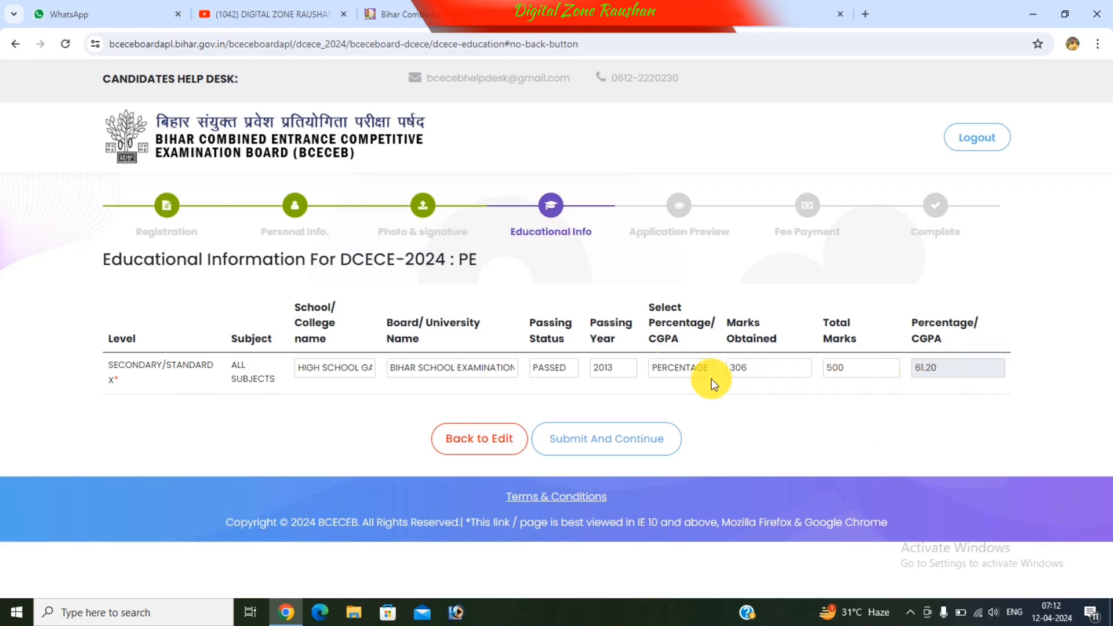
left_click(636, 440)
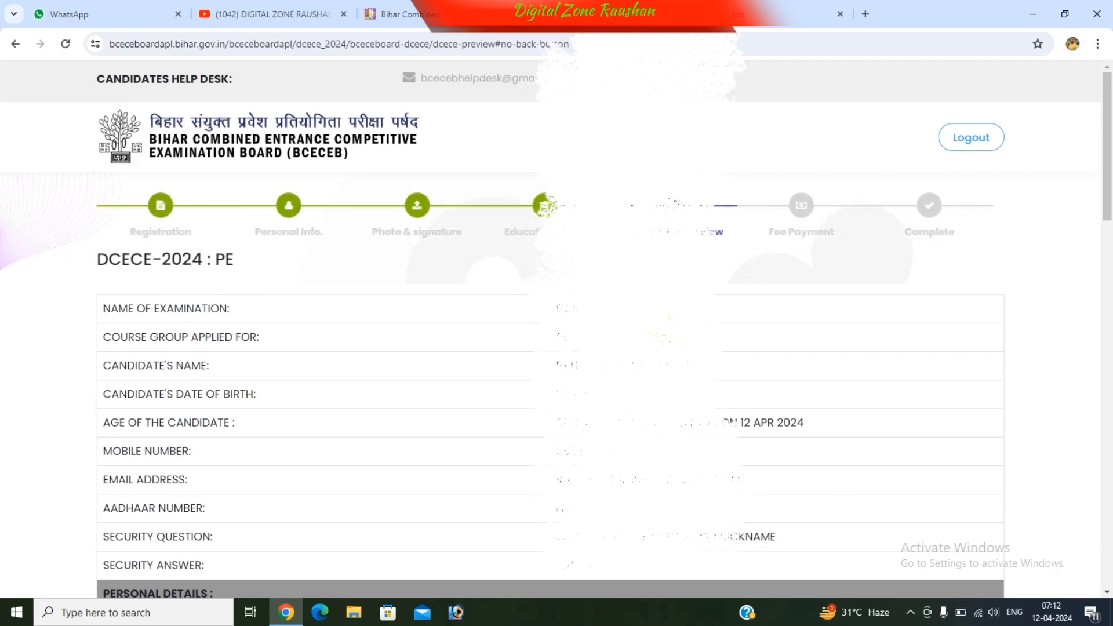
Scroll through the DCECE-2024 application preview and confirm paying the Rs. 750 fee.
scroll(550, 348, "down", 12)
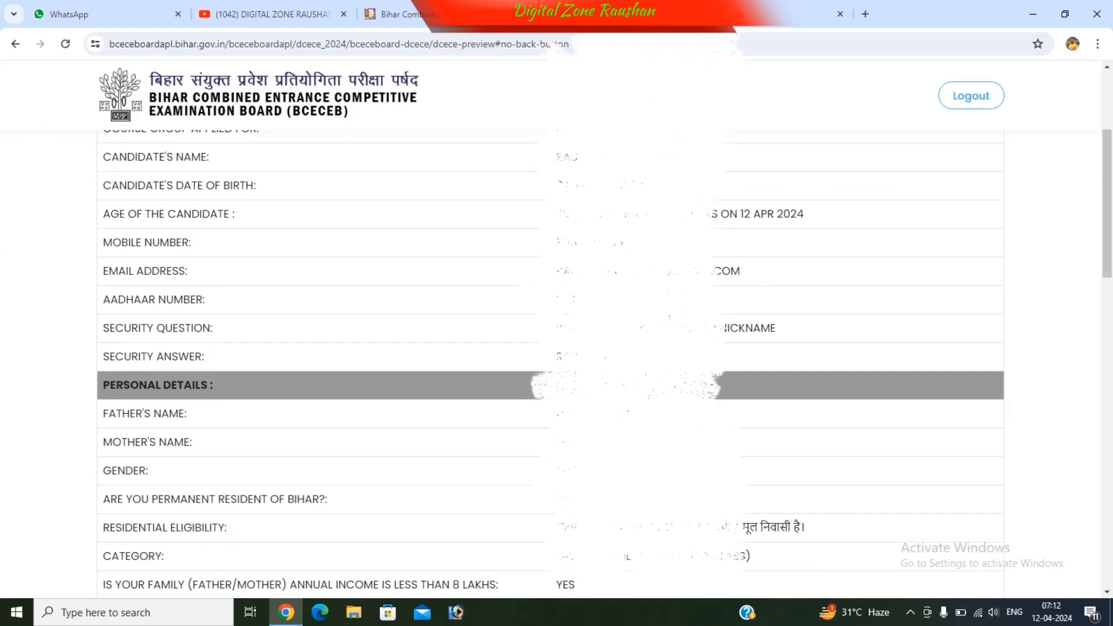
scroll(551, 348, "down", 7)
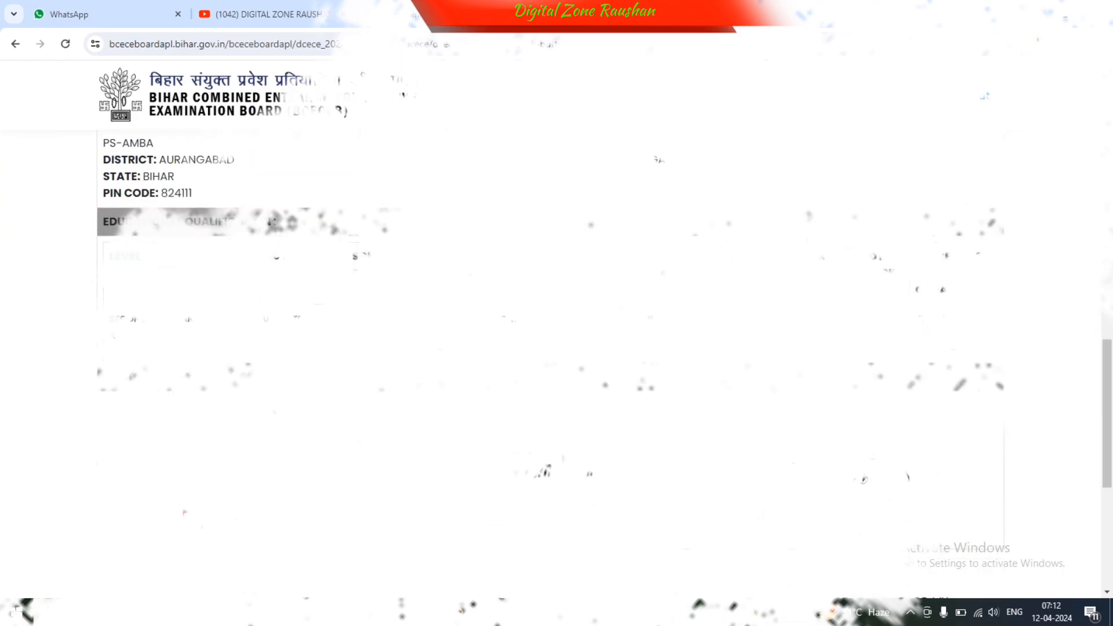
scroll(550, 348, "down", 3)
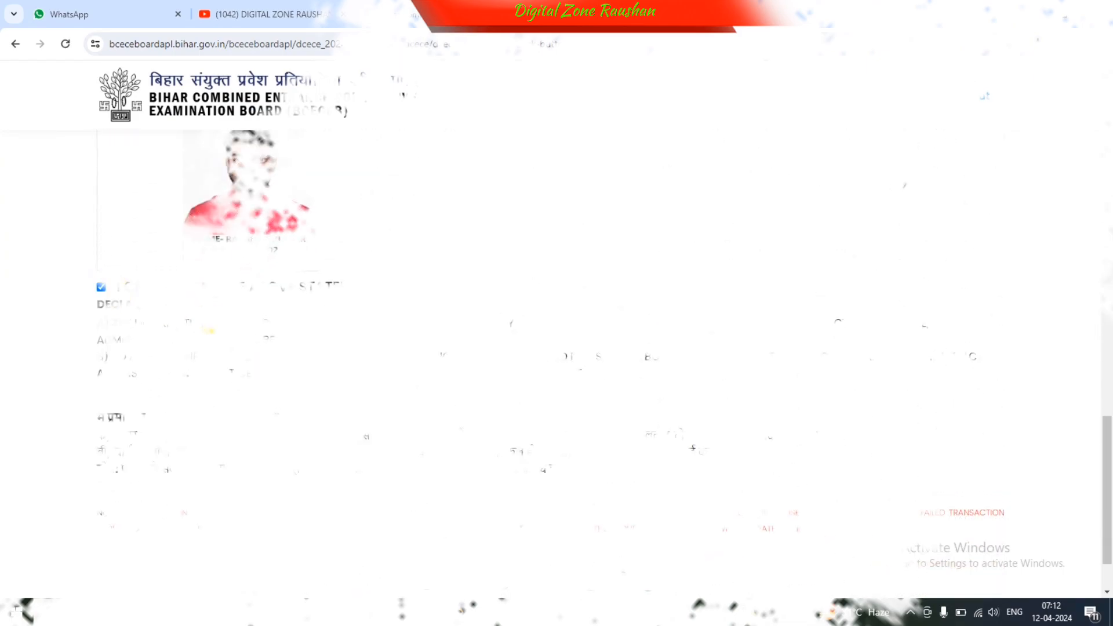
scroll(371, 371, "down", 2)
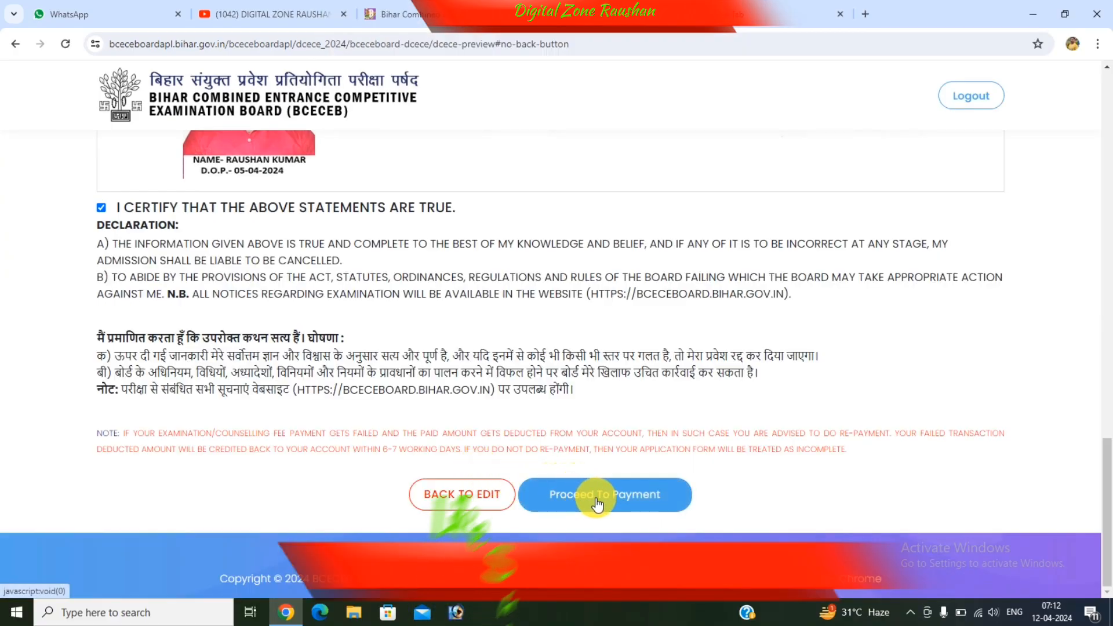
left_click(606, 503)
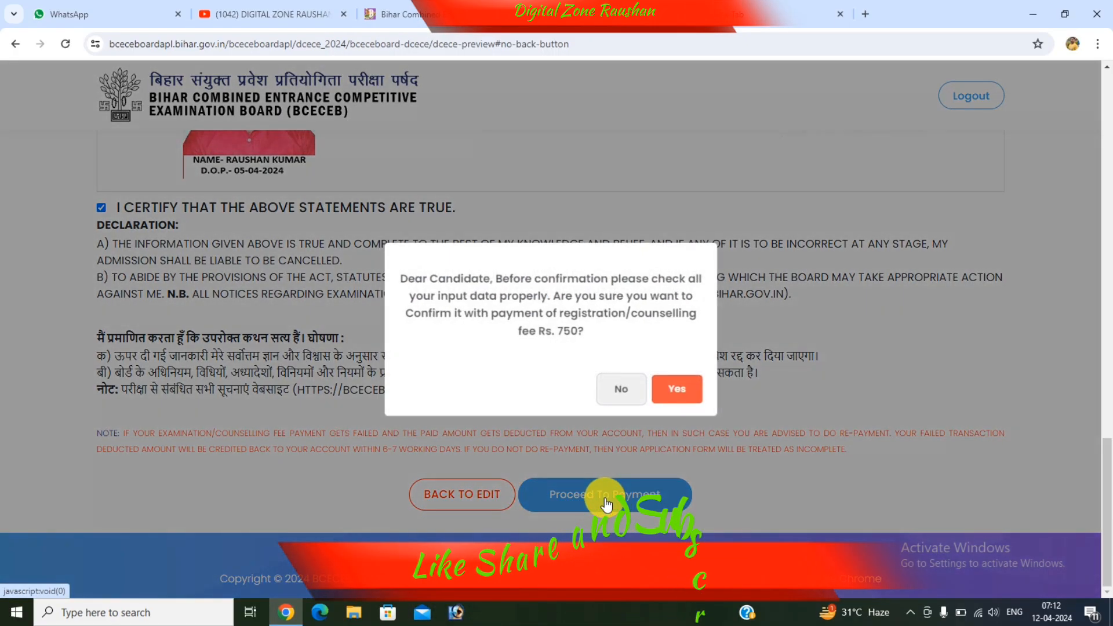
left_click(679, 389)
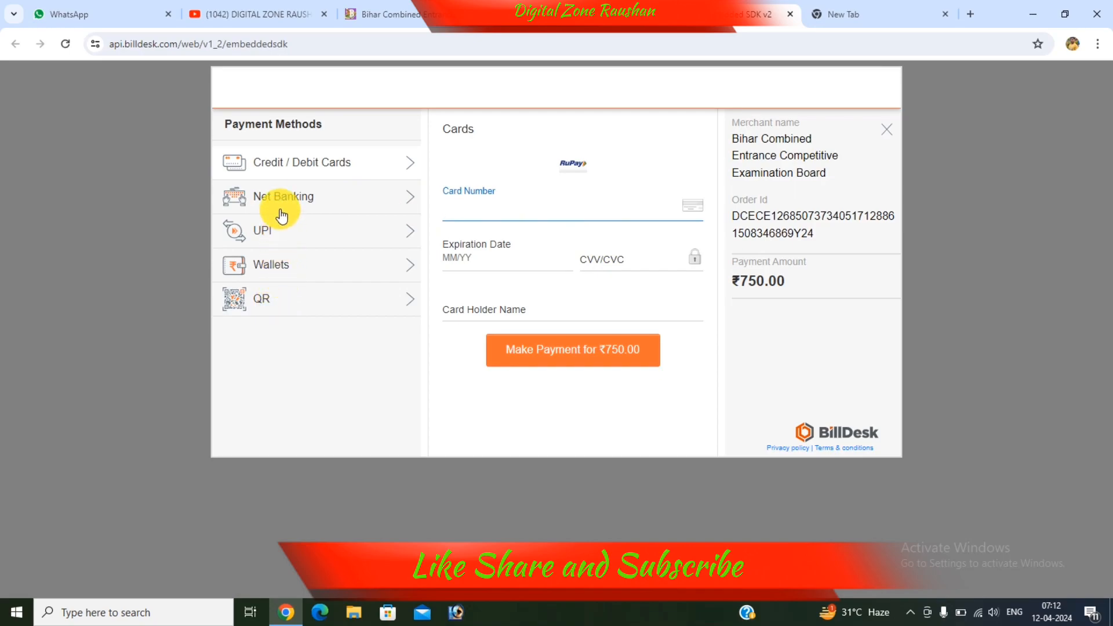
Pay by QR, choose BHIM UPI, and generate the code for ₹750.00.
left_click(296, 313)
left_click(513, 279)
left_click(510, 311)
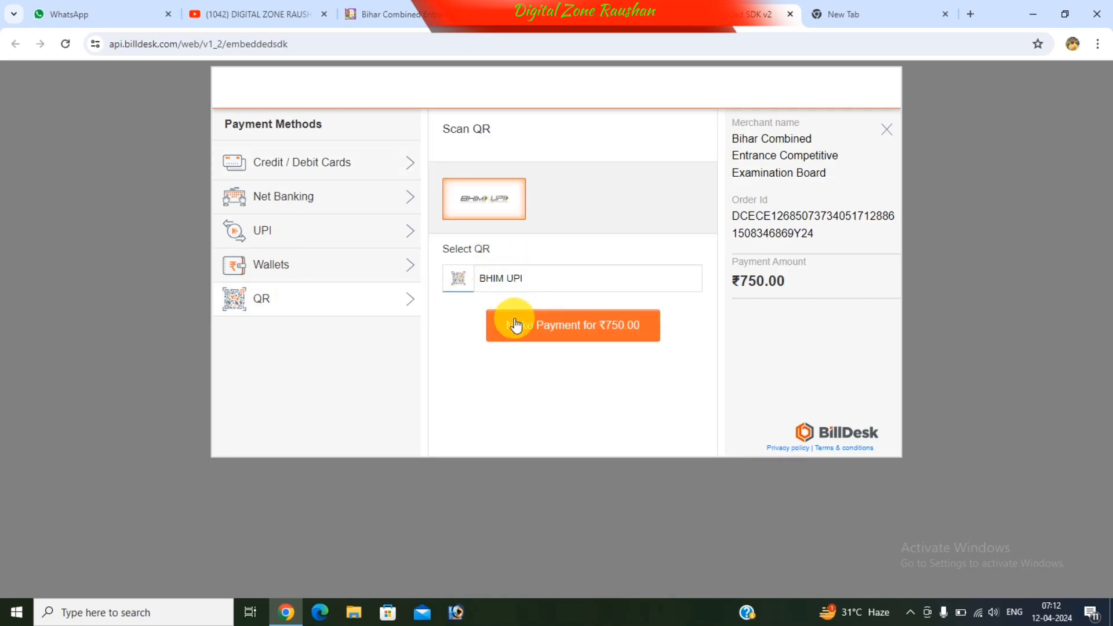
left_click(565, 331)
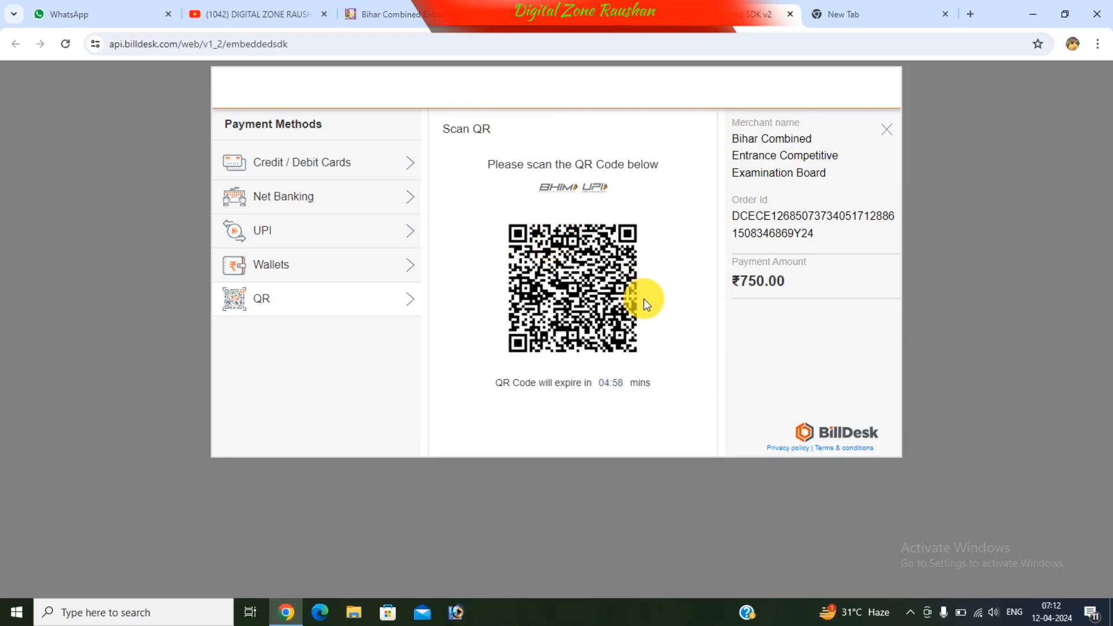